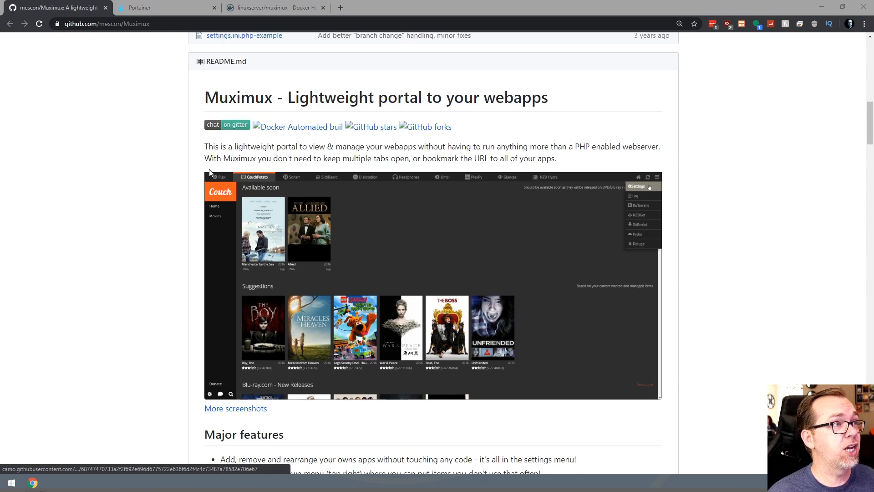
Highlight the lightweight portal description, then close the Muximux GitHub tab.
left_click_drag(219, 146, 408, 145)
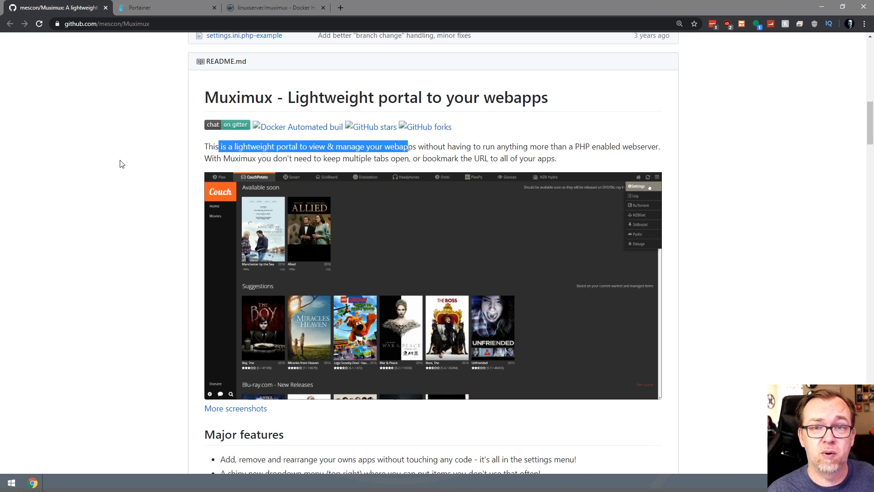
left_click(105, 7)
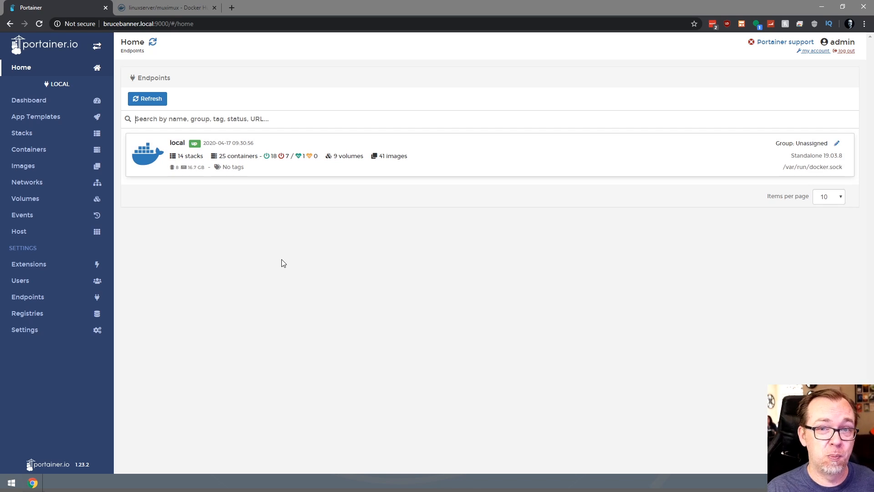
Copy the muximux docker-compose snippet from Docker Hub and go to Portainer's Stacks list.
left_click(178, 11)
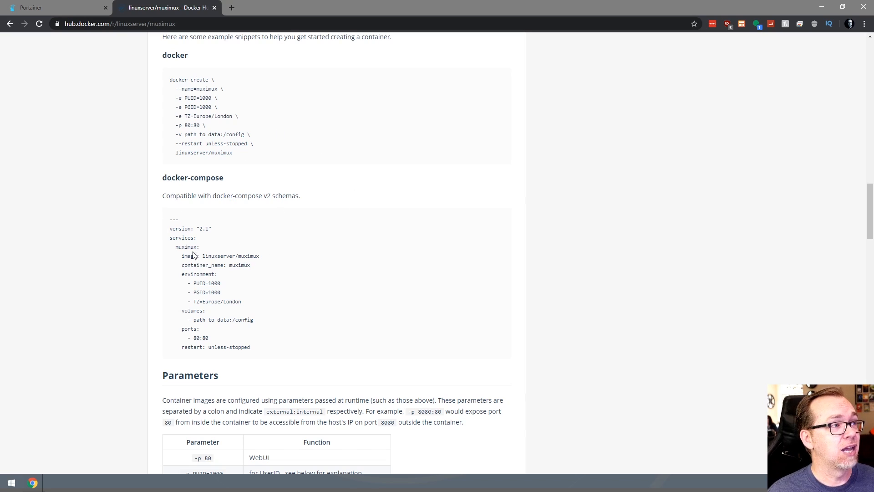
left_click_drag(171, 220, 273, 352)
key("ctrl+c")
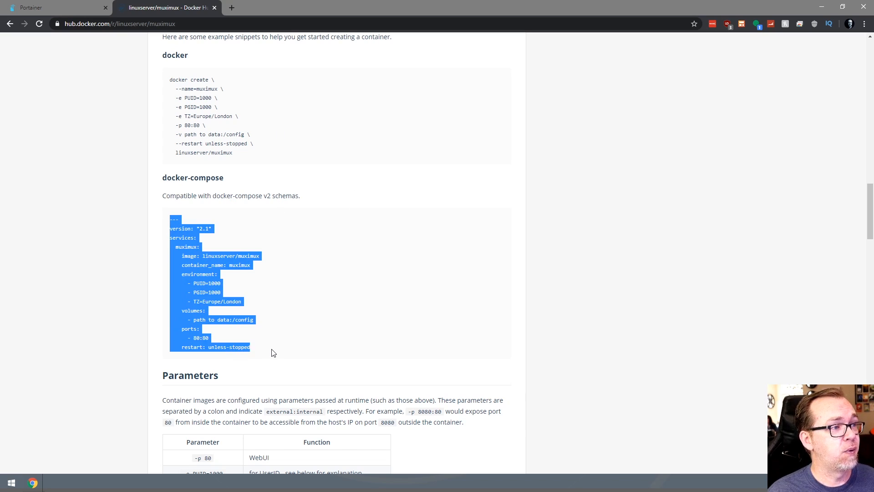
left_click(69, 7)
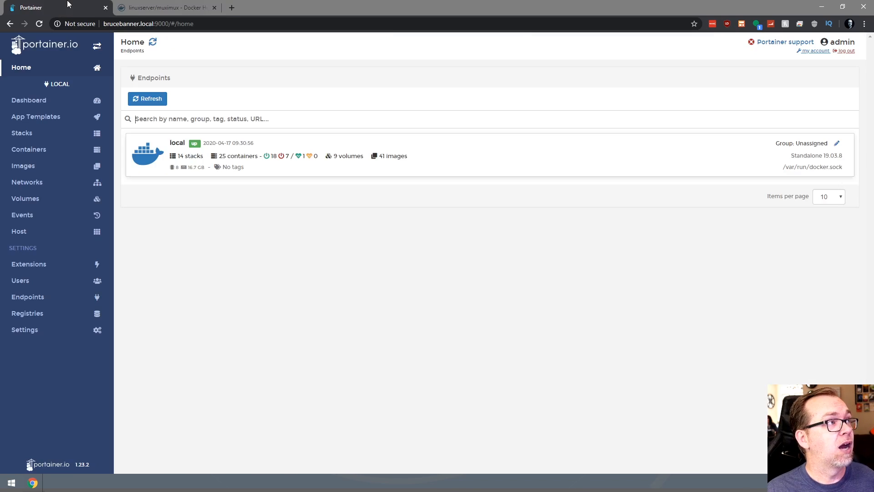
left_click(63, 132)
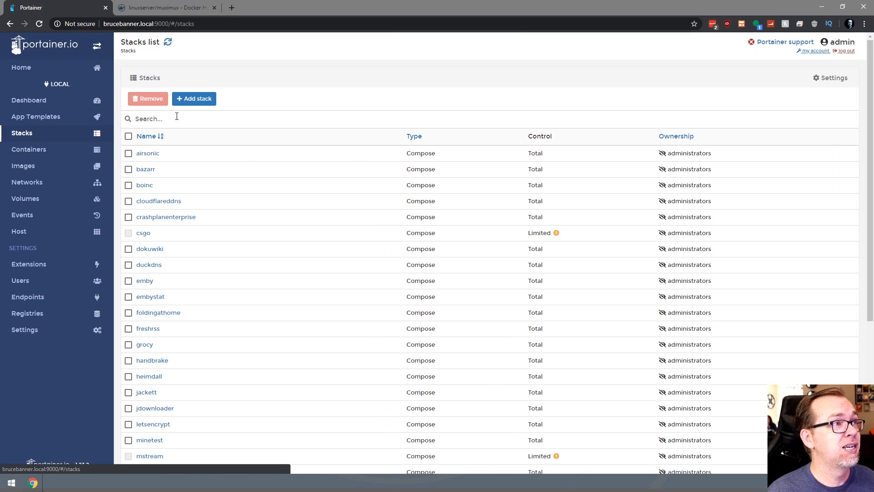
Paste the copied docker-compose snippet into a new stack's web editor.
left_click(194, 99)
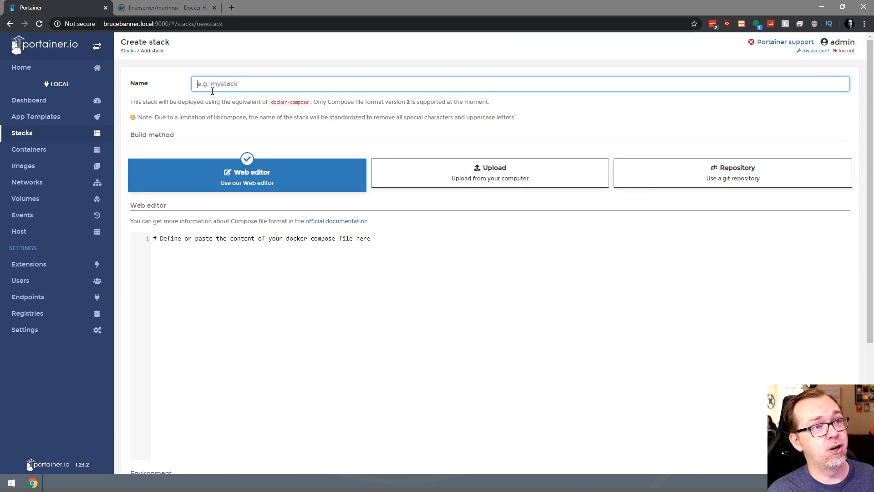
left_click(247, 263)
key("ctrl+v")
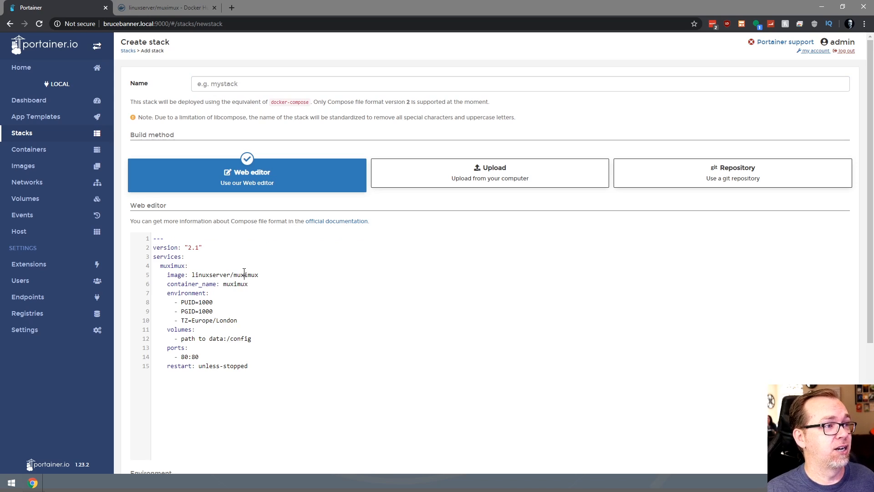
Name the stack 'muximux' by copying the image name from line 5.
double_click(244, 274)
key("ctrl+c")
left_click(238, 84)
key("ctrl+v")
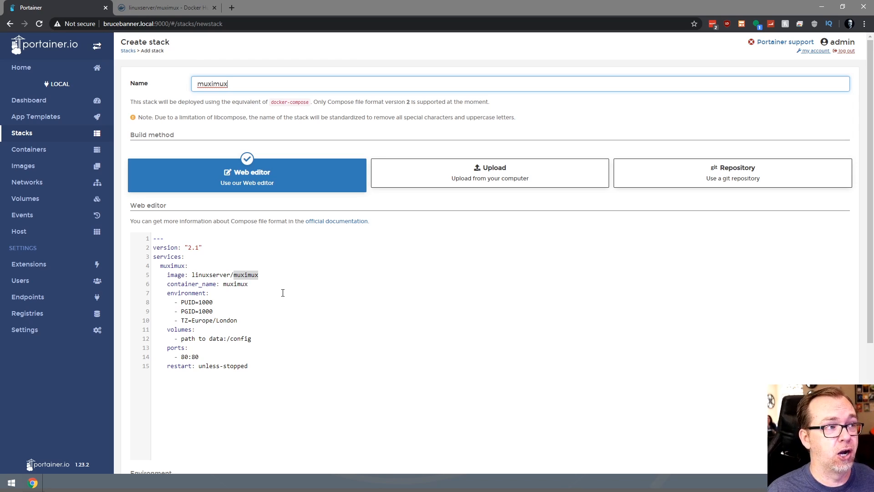
left_click_drag(218, 293, 198, 234)
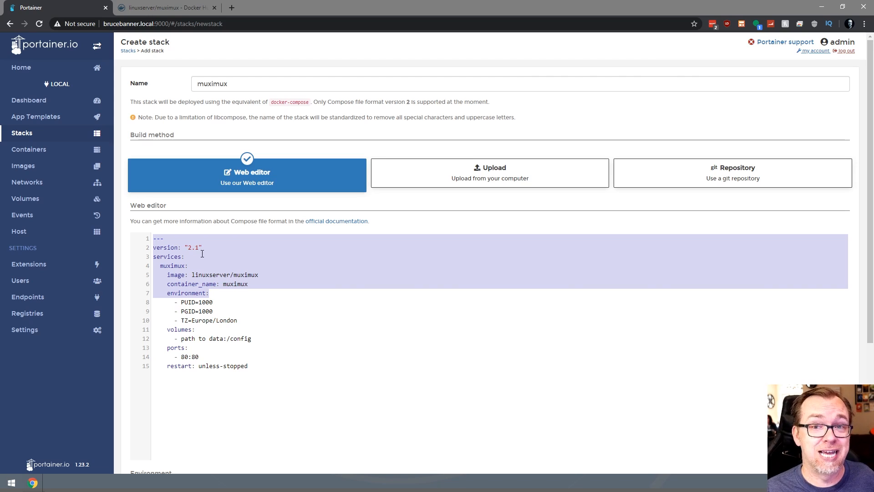
Confirm on Docker Hub that muximux supports x86-64, then return to Portainer's stack editor.
left_click(146, 7)
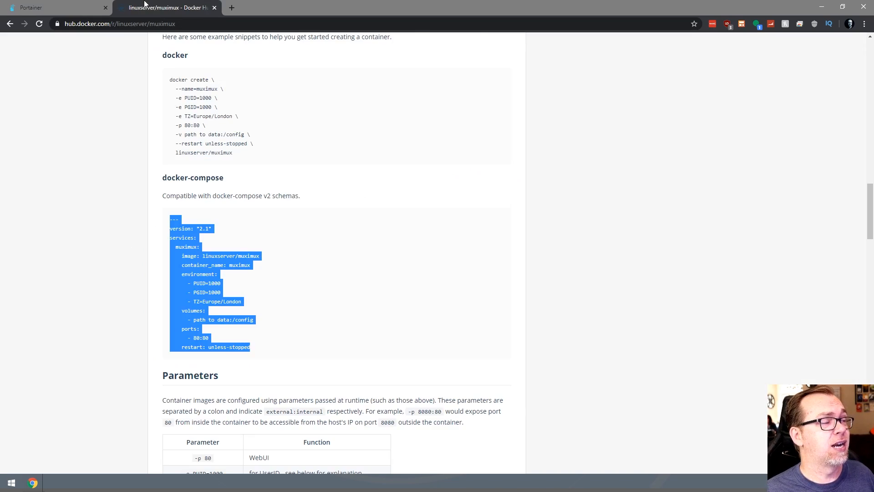
scroll(285, 294, "up", 14)
scroll(285, 295, "down", 7)
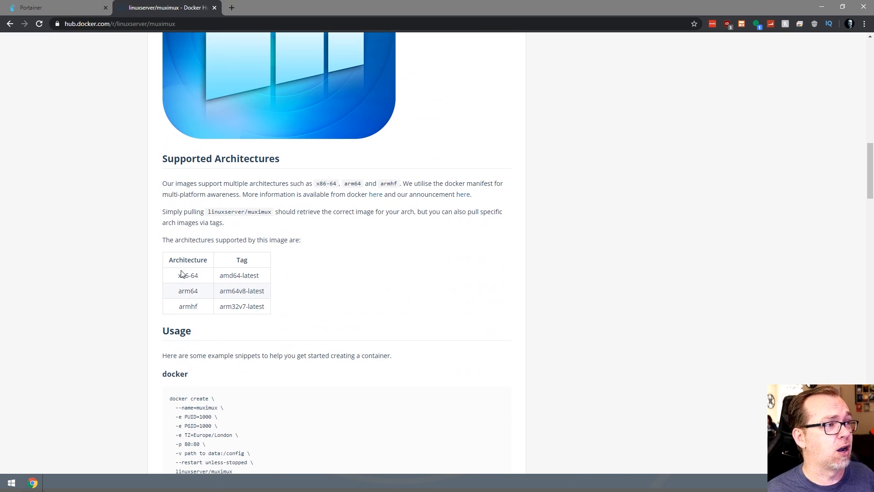
left_click_drag(178, 276, 212, 279)
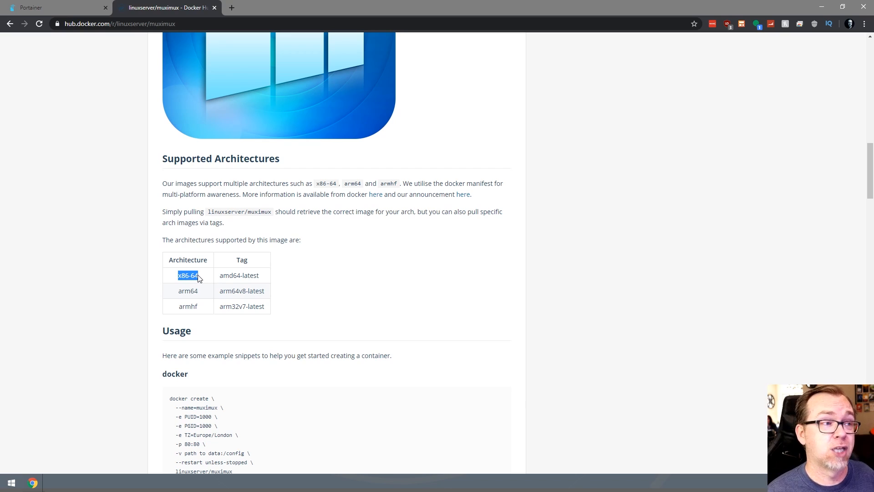
left_click(58, 8)
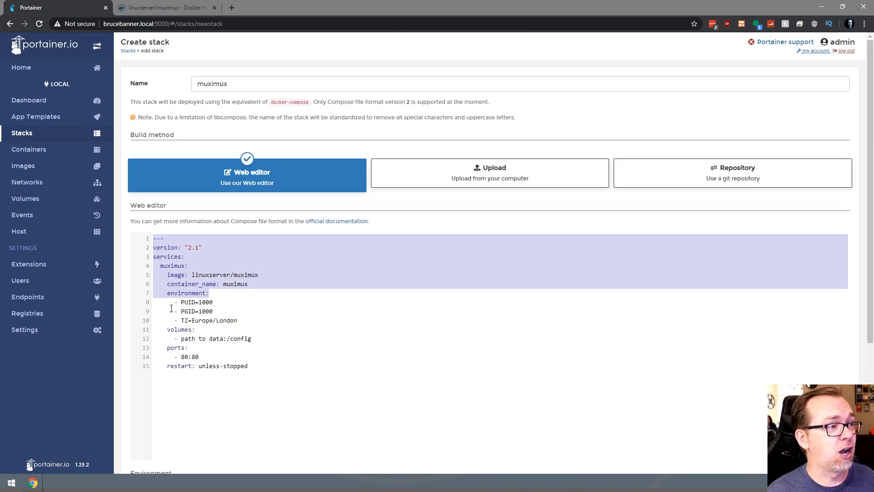
Select the PUID value 1000 and bring the PuTTY Configuration window into view.
double_click(201, 302)
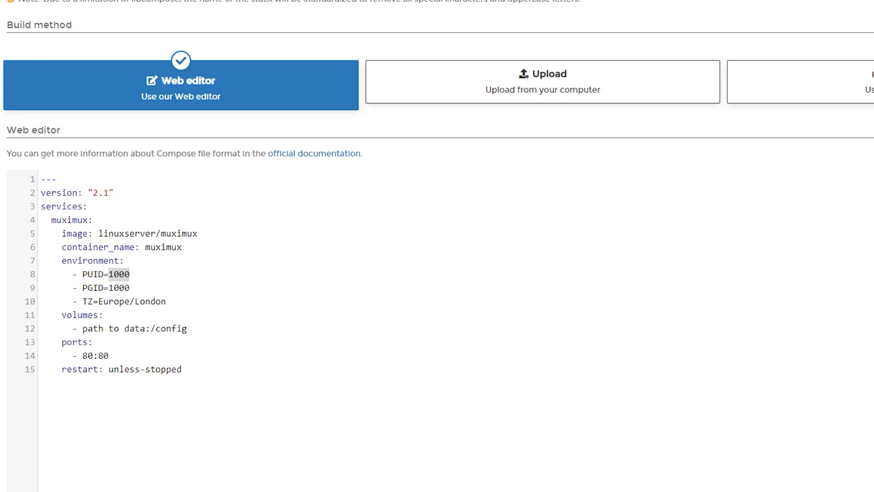
left_click_drag(548, 489, 514, 173)
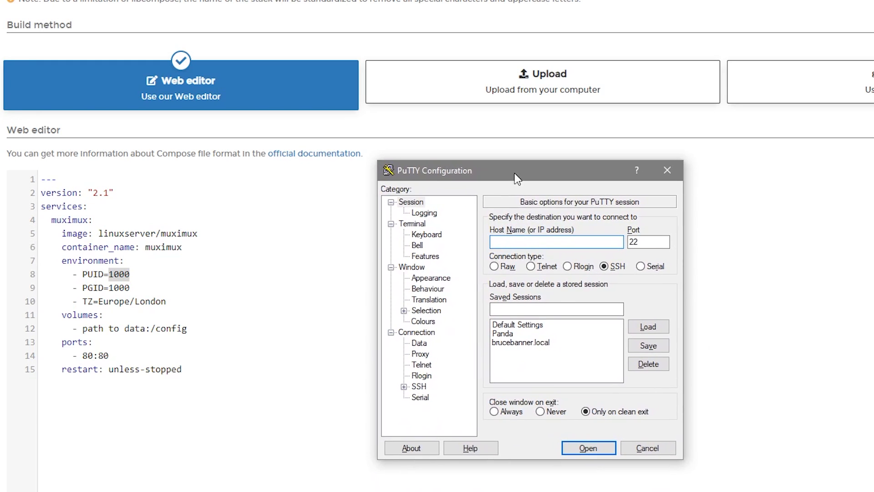
Log into the server as root via PuTTY and run 'id admin' (uid 998, gid 100).
double_click(519, 343)
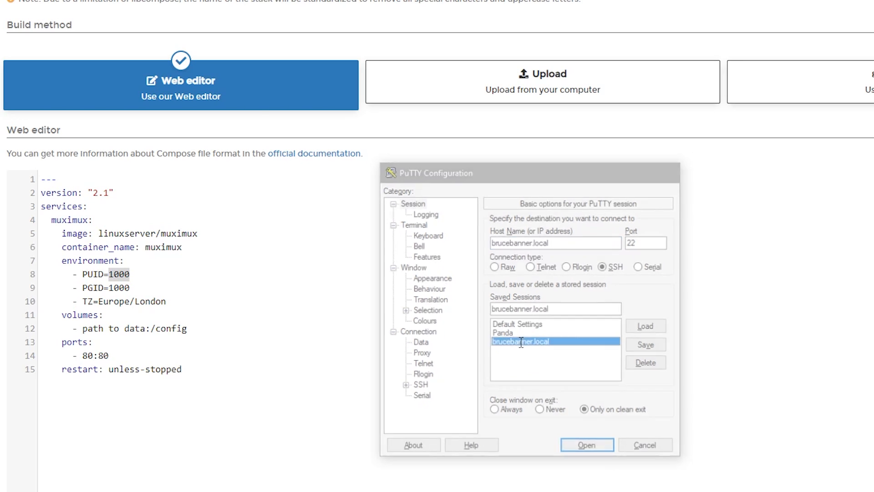
left_click_drag(73, 2, 584, 195)
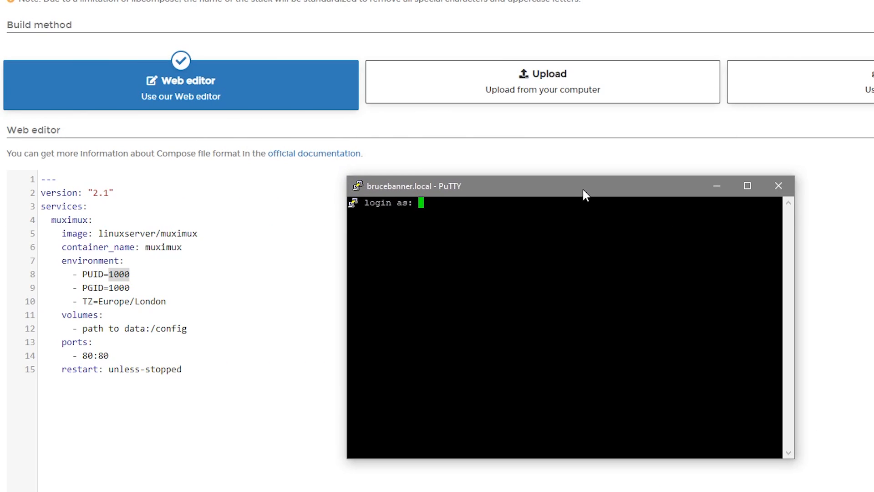
type("root")
key("Return")
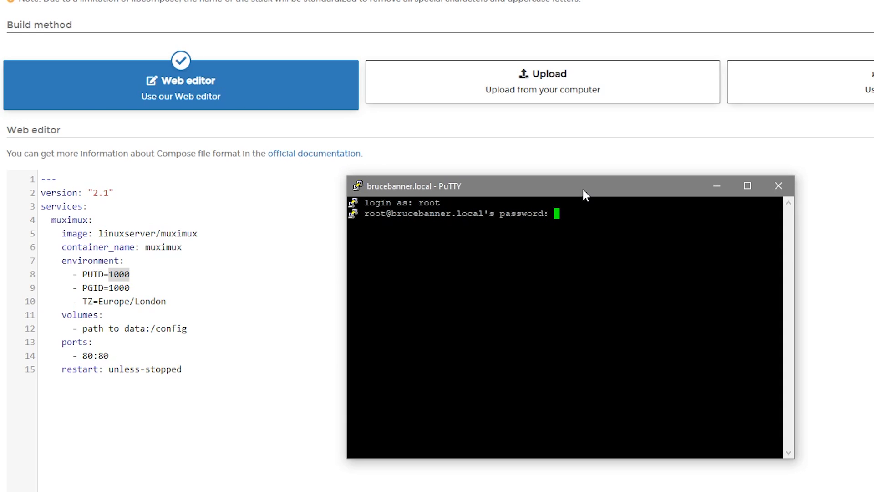
key("Return")
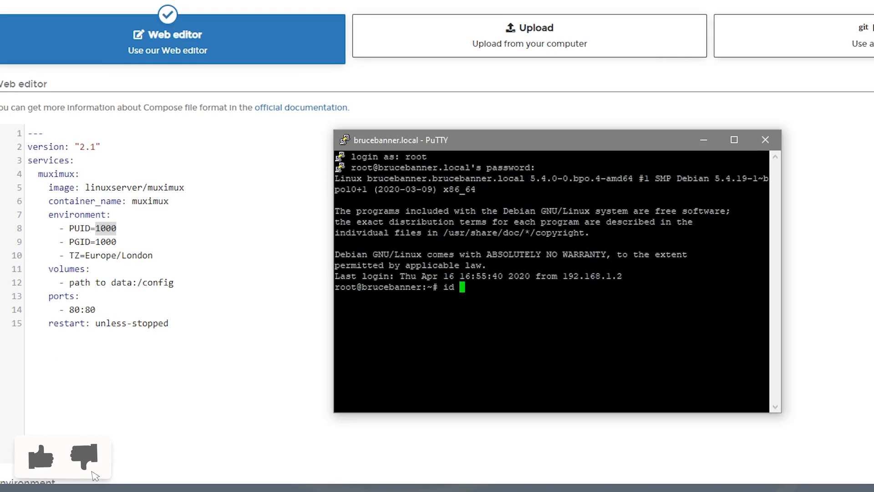
type("id admin")
key("Return")
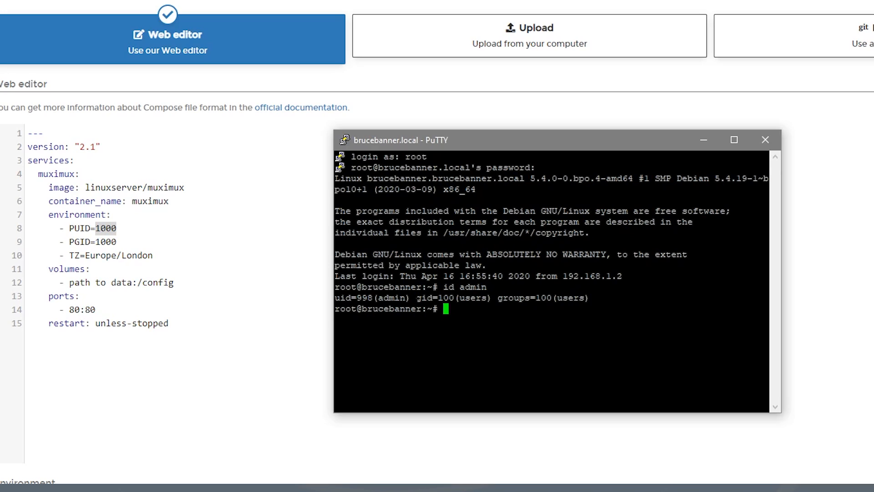
Change PUID to 998, PGID to 100 and TZ to America/Denver in the compose file.
left_click(111, 224)
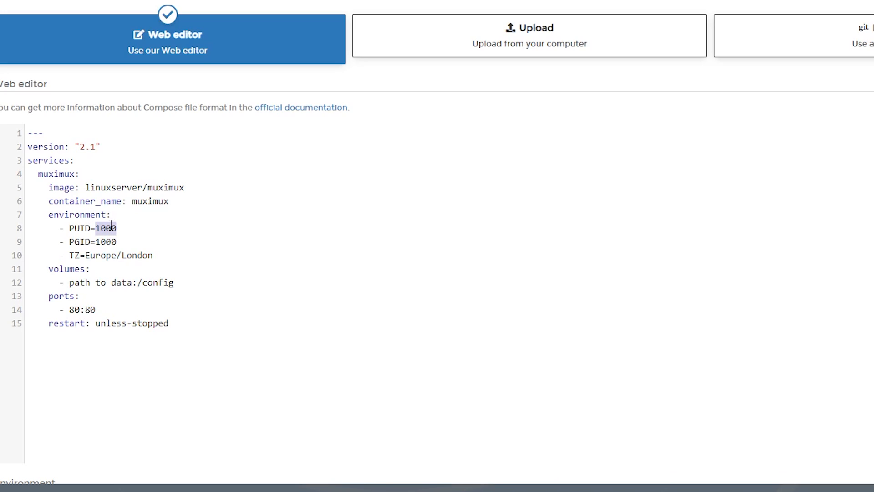
type("998")
key("Down")
key("BackSpace")
key("Down")
key("Left")
key("Left")
key("Left")
key("Left")
key("shift+End")
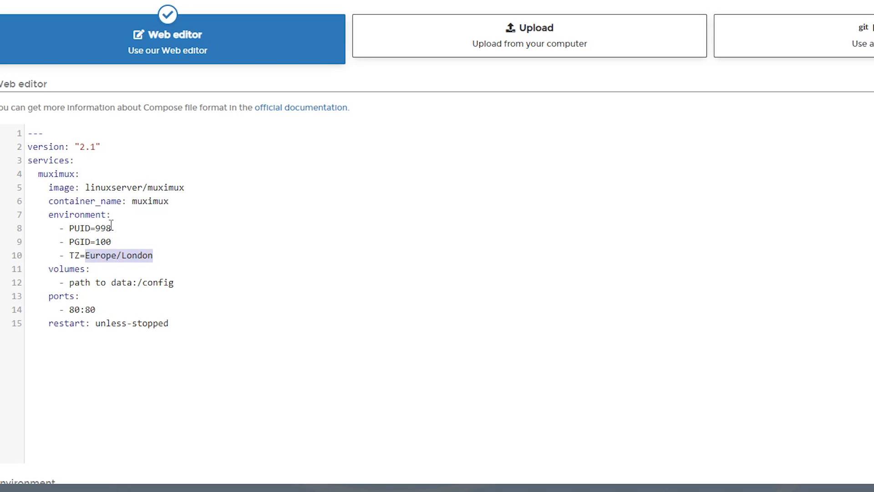
type("America/De")
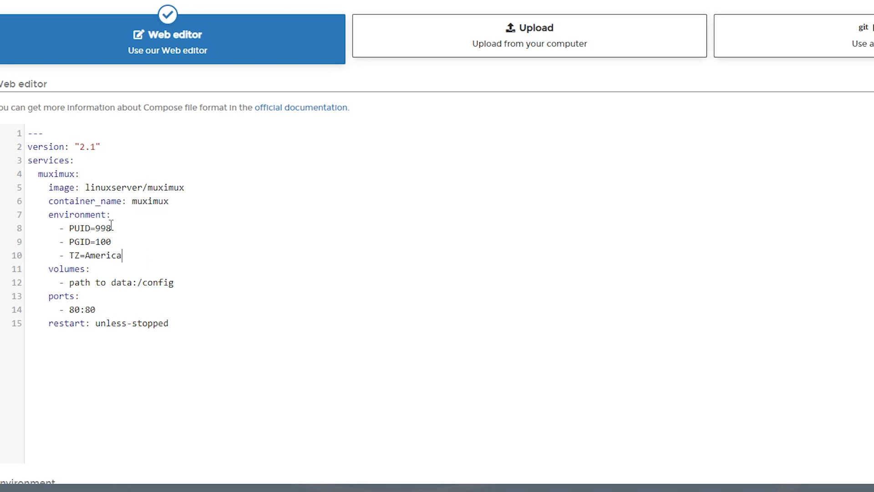
type("nver")
left_click_drag(71, 283, 157, 283)
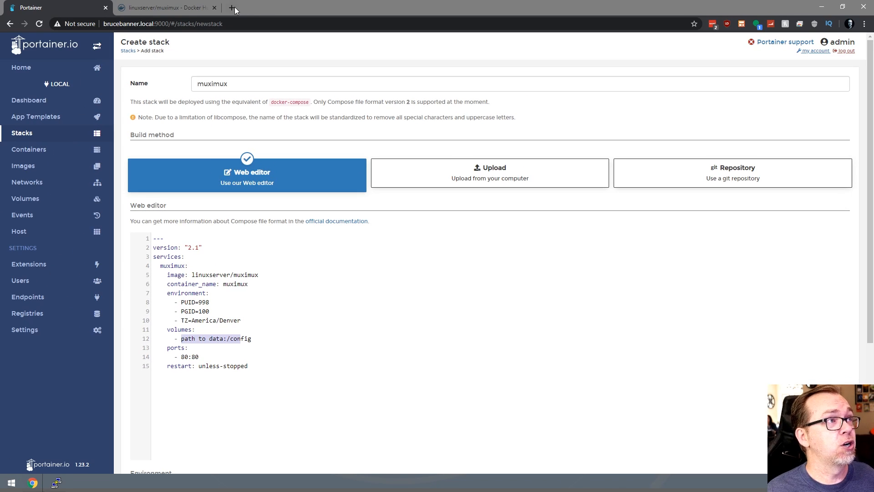
Log into OpenMediaVault at brucebanner.local:81 as admin and show the Shared Folders list.
left_click(234, 7)
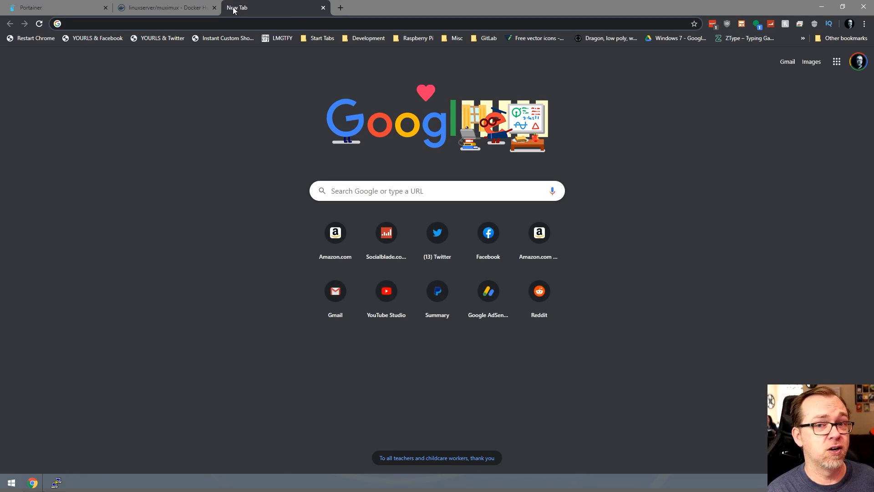
type("brucebanner.local:81")
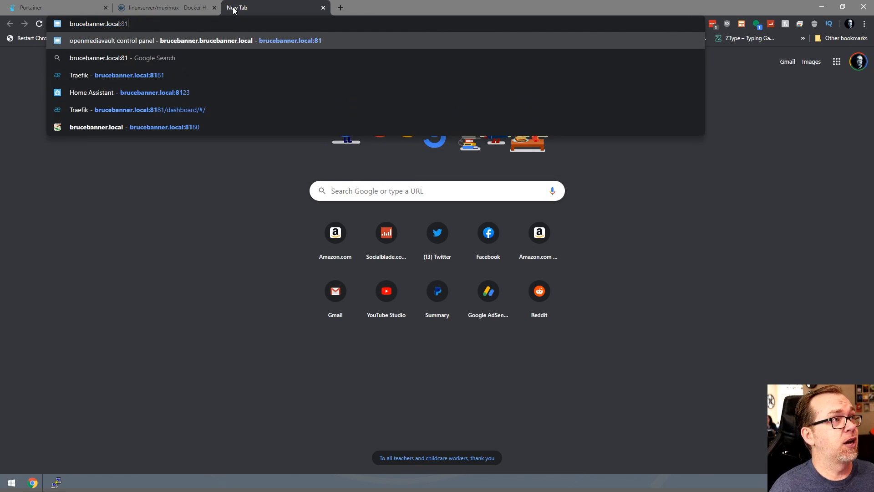
key("Return")
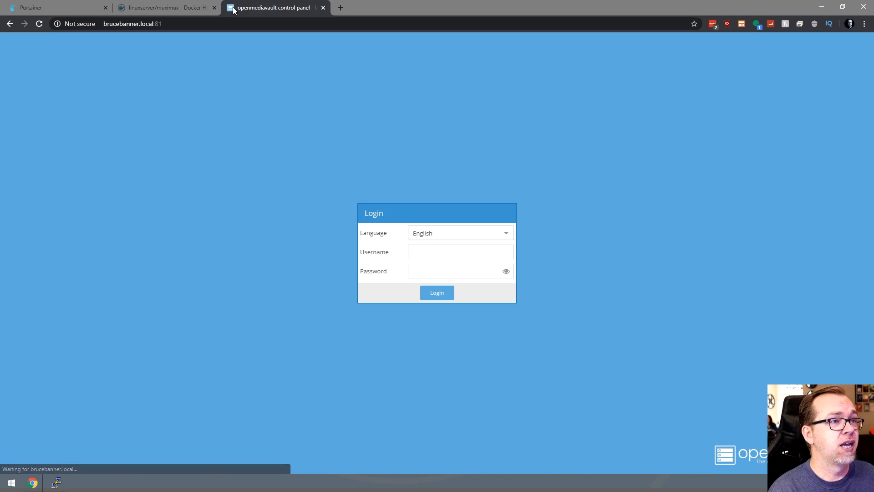
type("admin")
key("Tab")
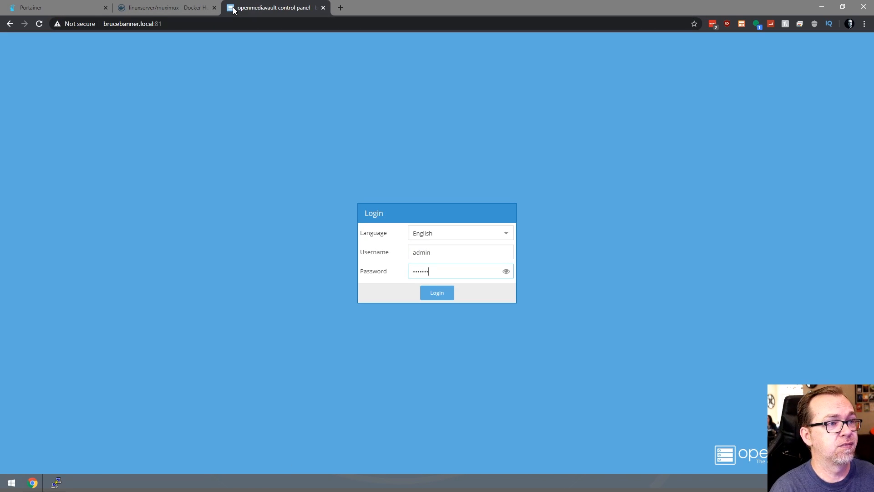
key("Return")
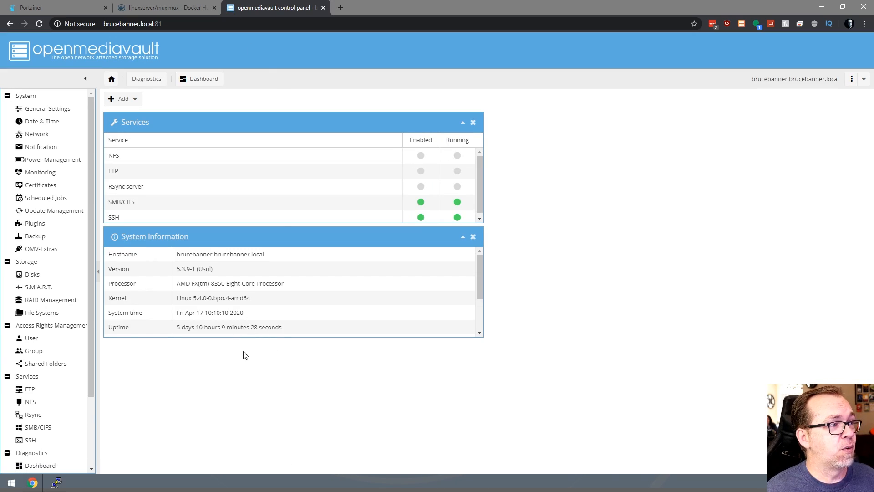
left_click(32, 364)
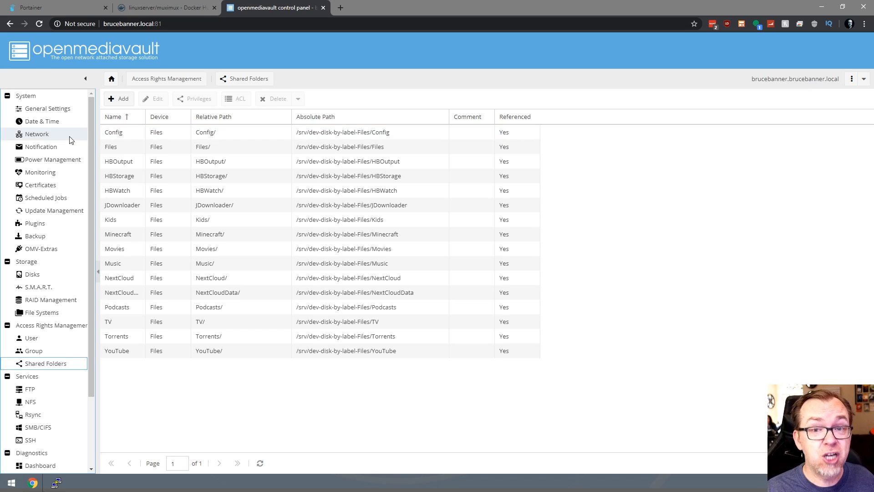
Look through the shared folder table's column options.
scroll(71, 246, "down", 3)
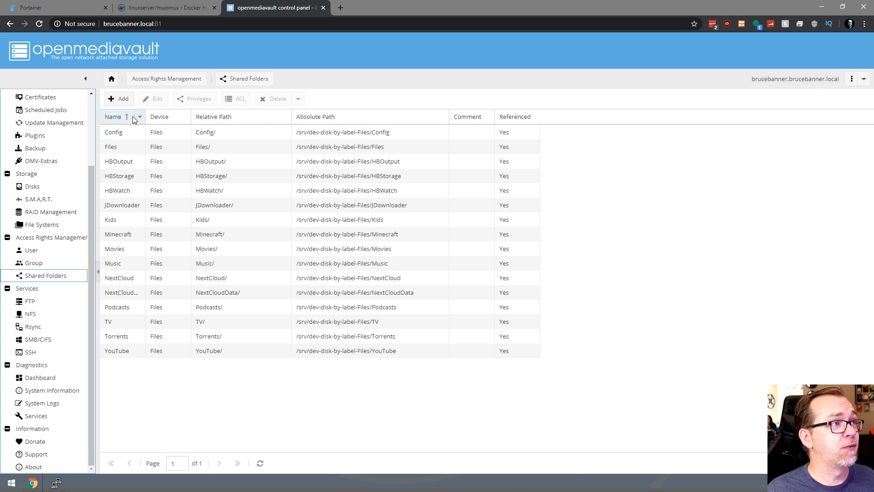
left_click(286, 117)
mouse_move(308, 166)
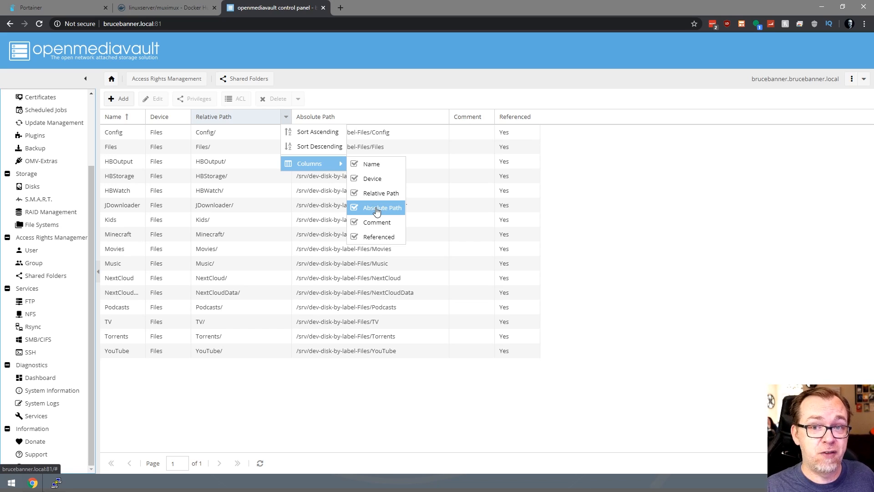
left_click(367, 387)
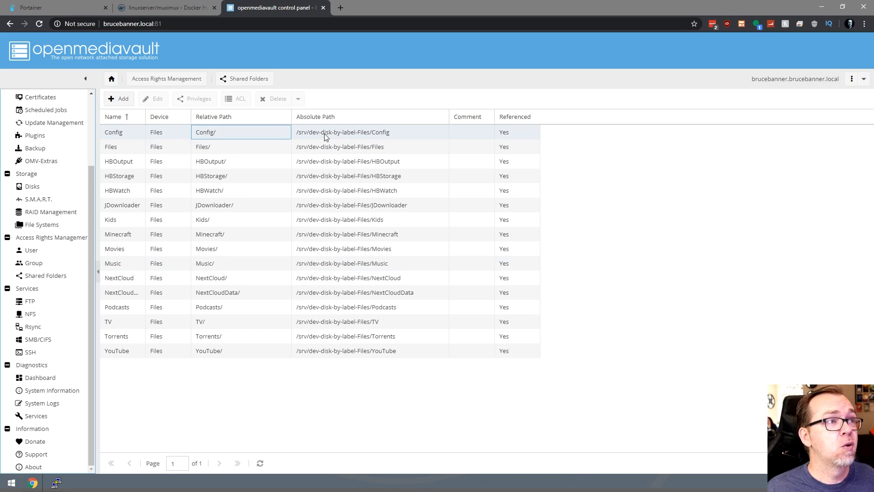
Copy the Config folder's path /srv/dev-disk-by-label-Files/Config via Inspect, then return to Portainer.
right_click(324, 133)
left_click(351, 281)
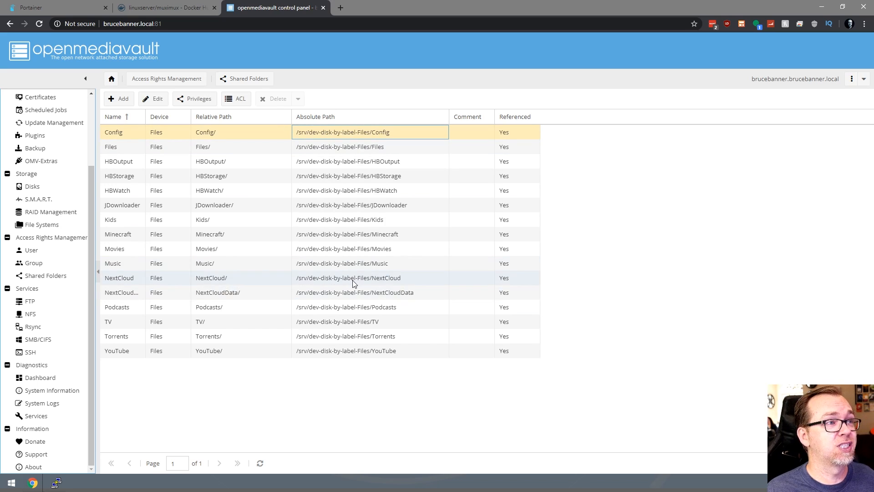
double_click(271, 219)
key("ctrl+c")
right_click(271, 219)
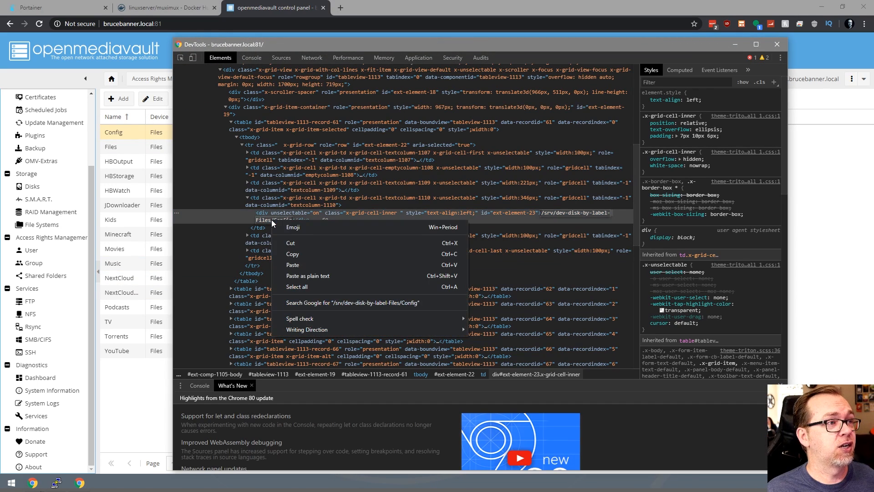
left_click(294, 254)
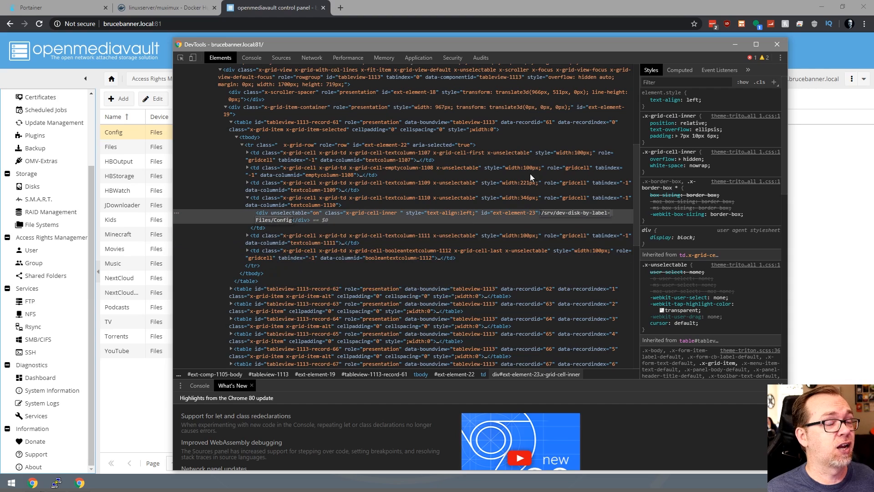
left_click(776, 44)
left_click(45, 8)
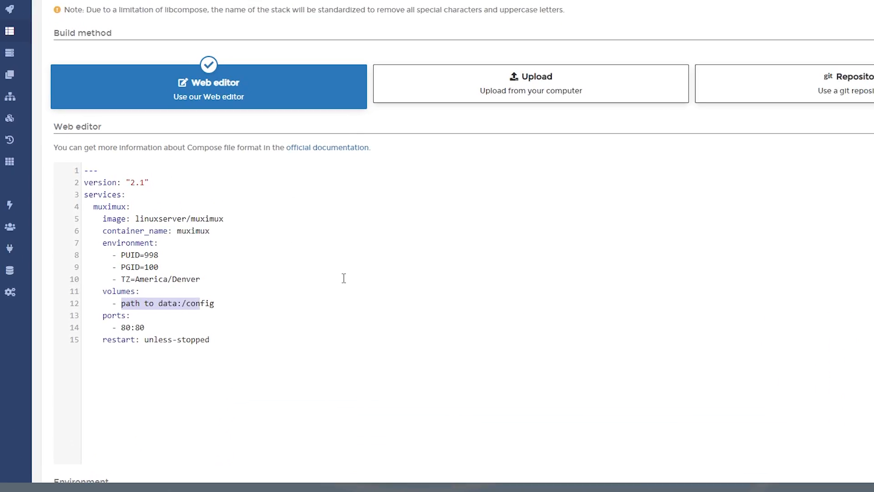
Map /srv/dev-disk-by-label-Files/Config/Muximux to /config and change host port 80 to 1234.
key("shift+Left")
key("shift+Left")
key("shift+Left")
key("shift+Left")
key("shift+Left")
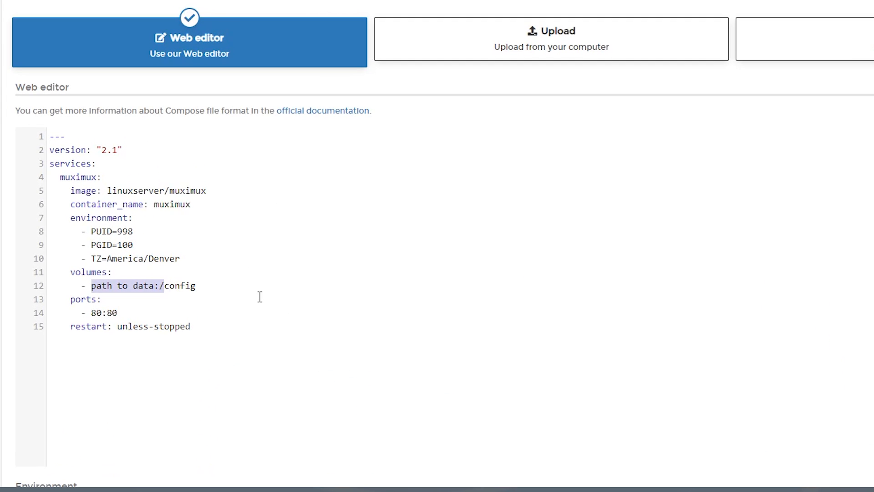
key("ctrl+v")
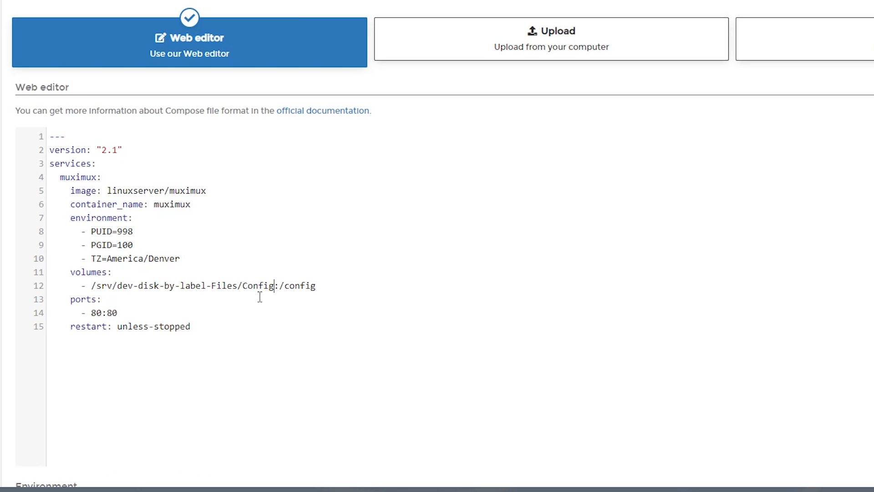
type("/Muximux")
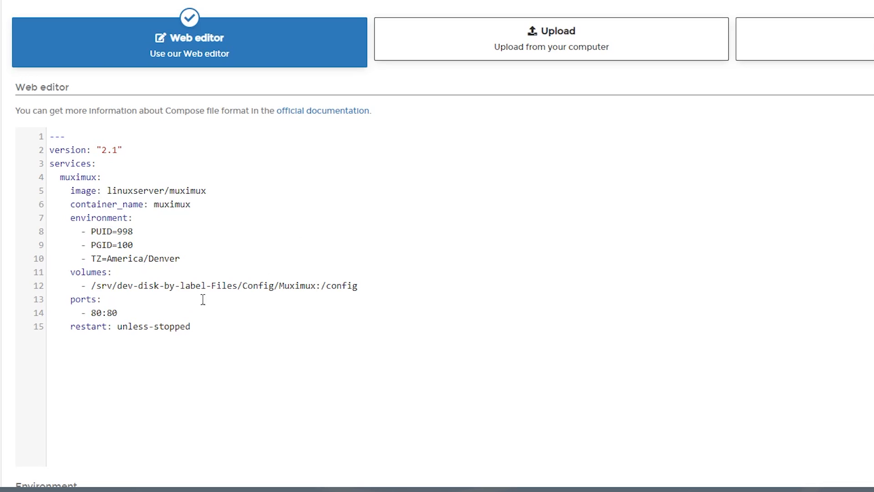
left_click_drag(102, 313, 93, 312)
type("123")
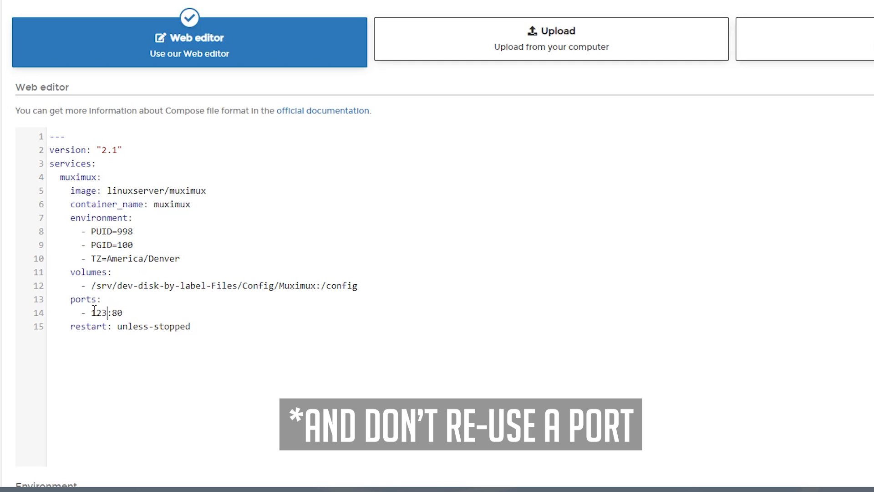
type("4")
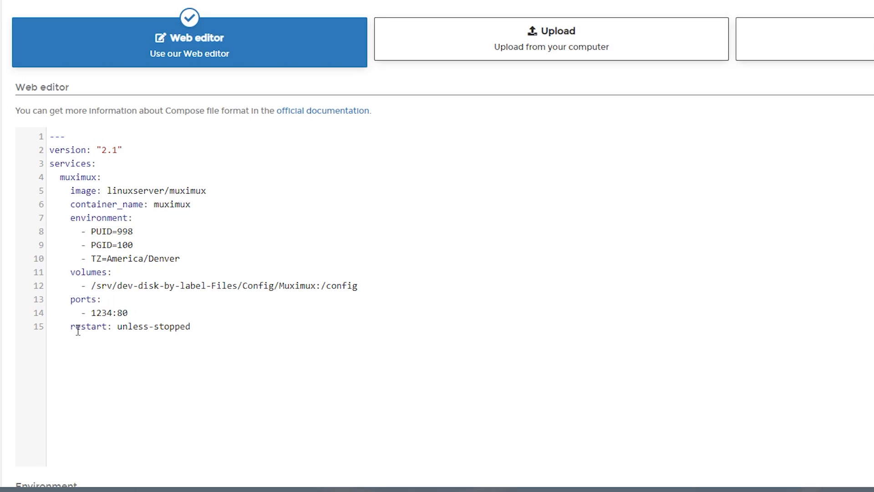
Deploy the muximux stack and open its stack details.
scroll(78, 330, "down", 5)
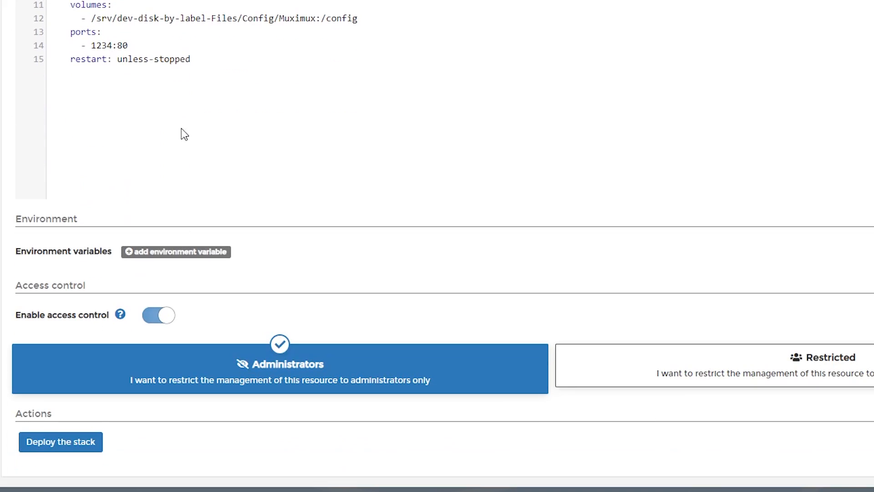
left_click(65, 444)
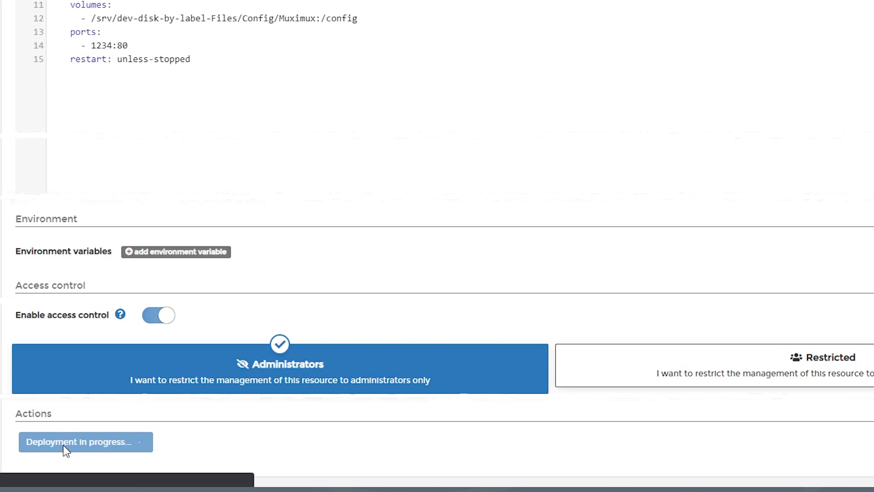
scroll(219, 139, "down", 3)
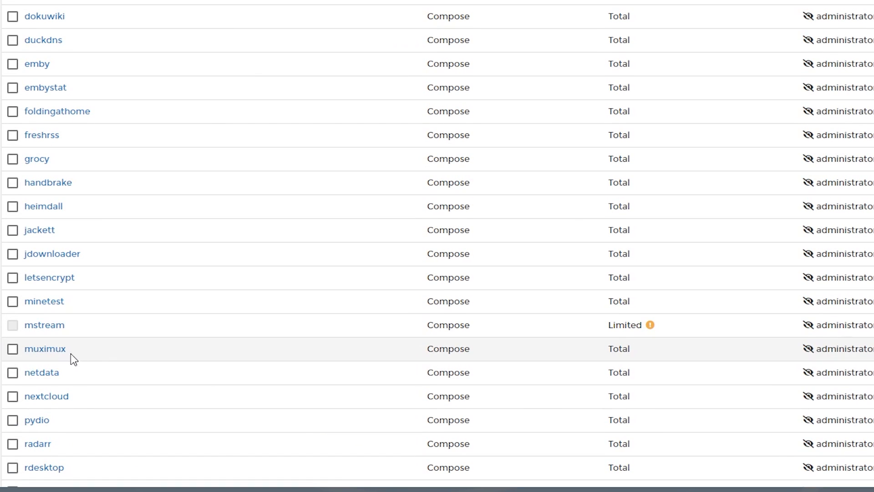
left_click(49, 351)
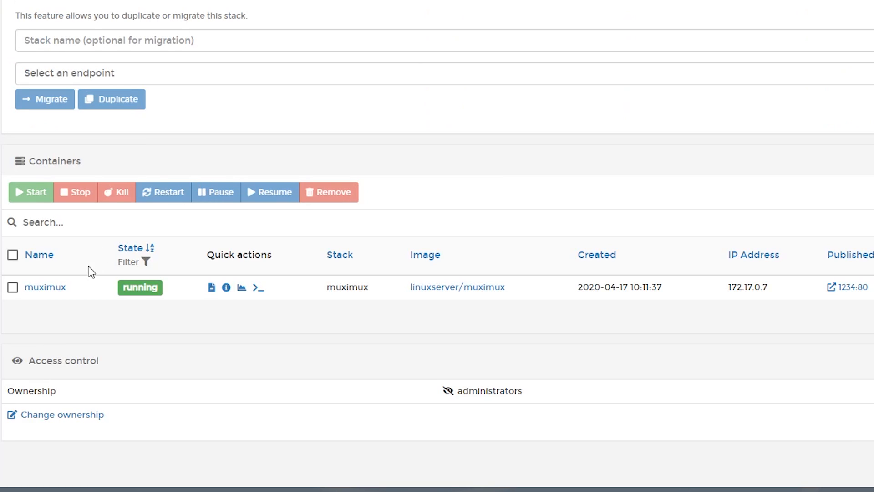
Check the muximux container logs for the final services-done line, then open a new Chrome tab.
left_click(211, 287)
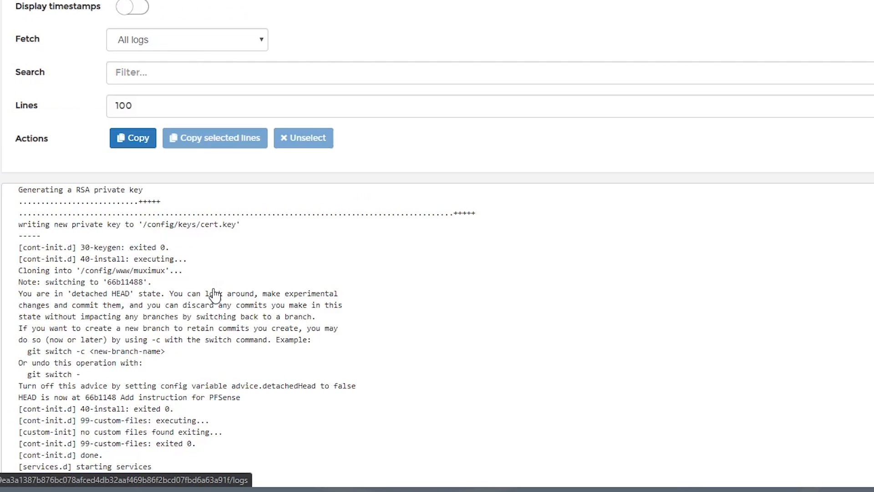
scroll(108, 468, "down", 1)
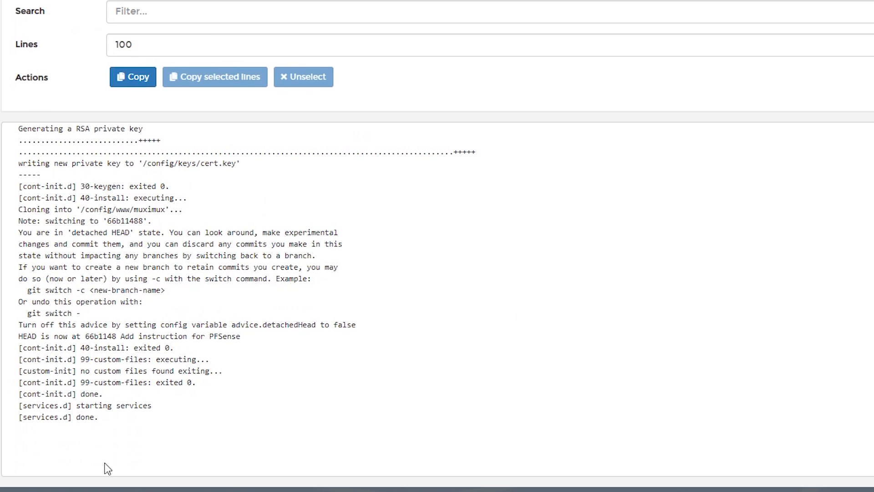
left_click(28, 417)
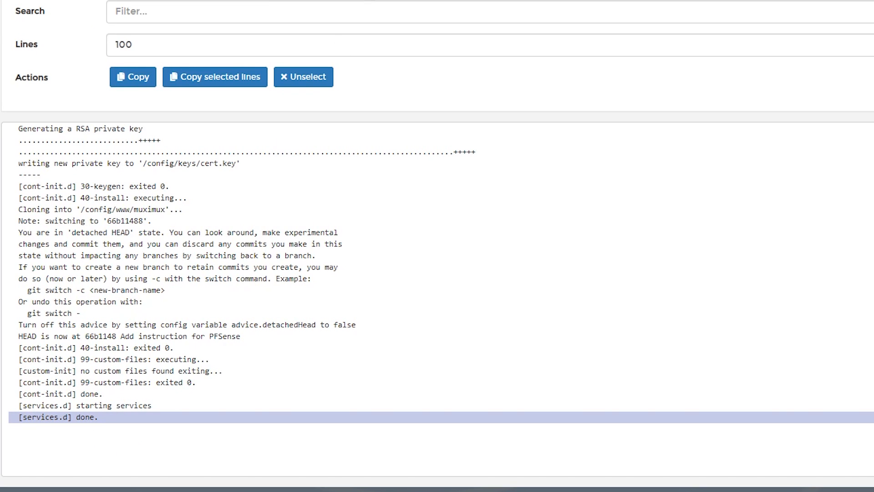
key("ctrl+t")
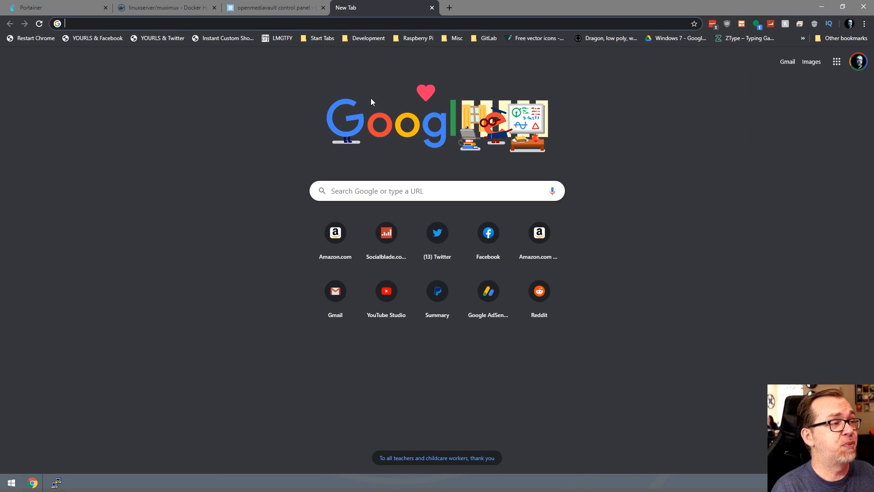
Browse to brucebanner.local:1234, replacing the suggested port 9000 with 1234.
type("brucebanner.local:9000")
key("Right")
key("ctrl+shift+Left")
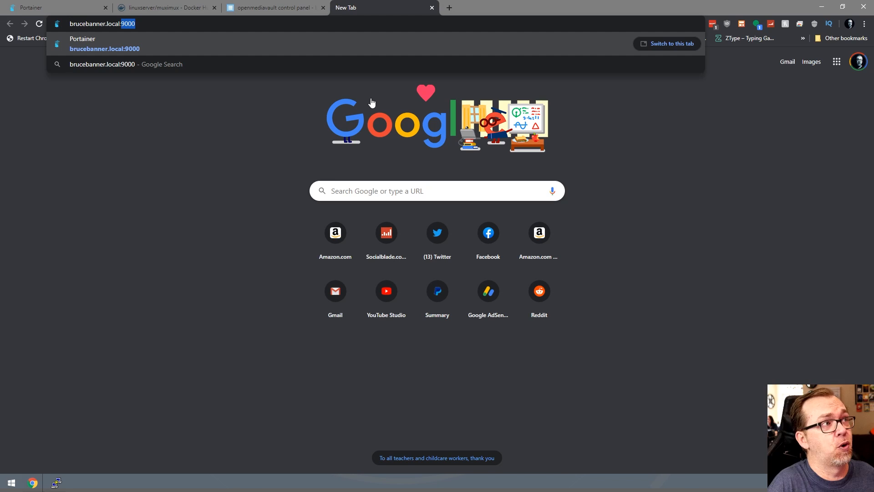
type("1234")
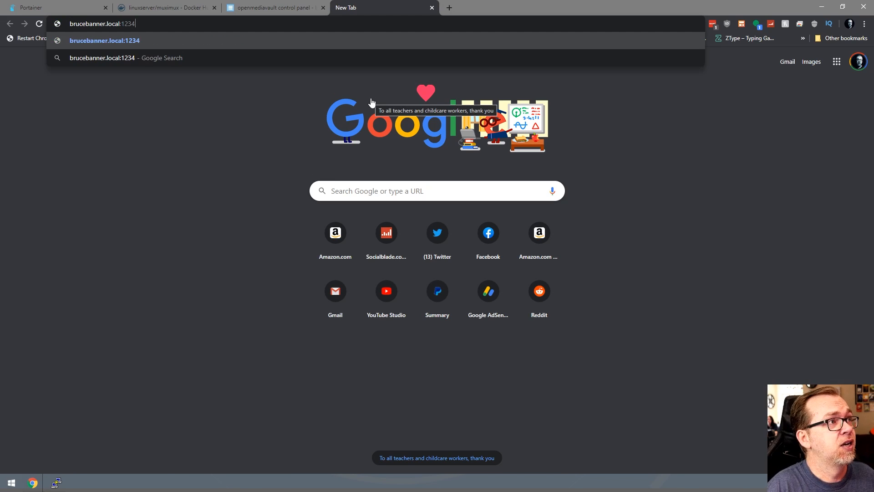
key("Return")
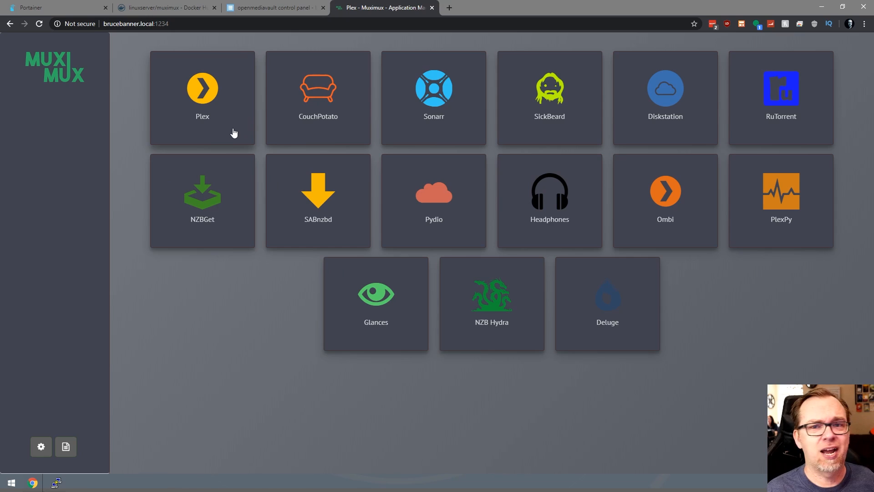
left_click(222, 114)
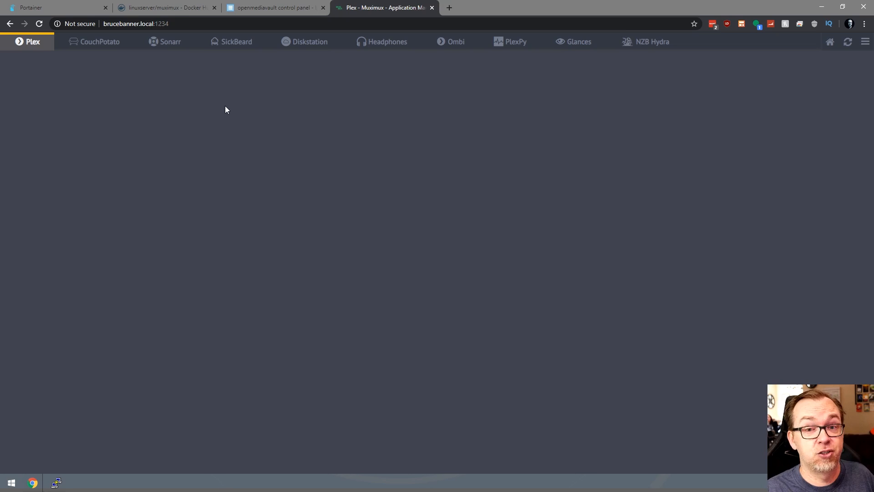
left_click(96, 41)
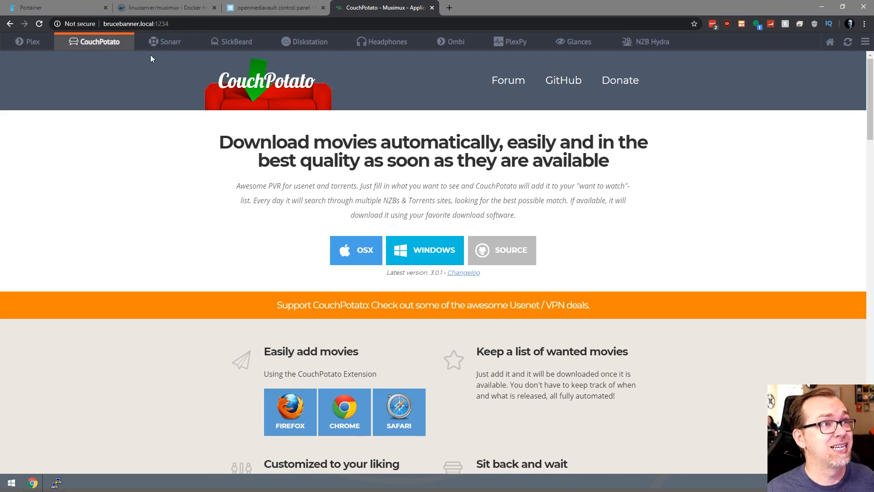
left_click(830, 41)
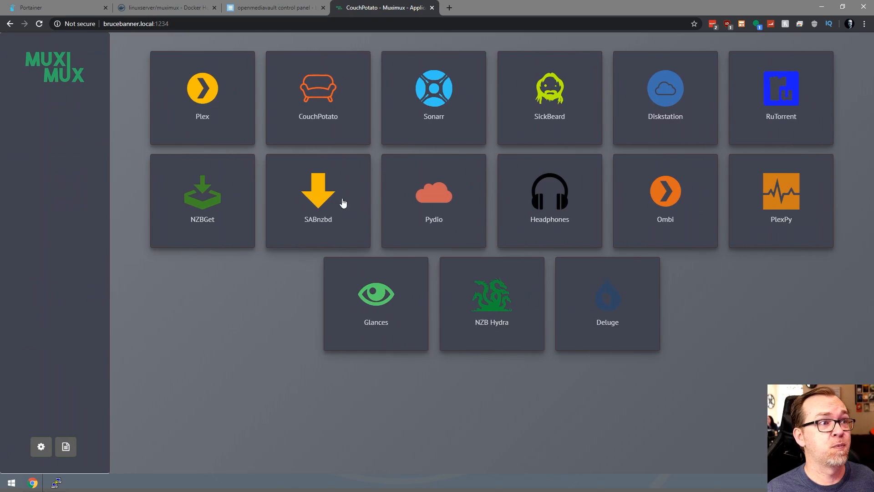
left_click(314, 117)
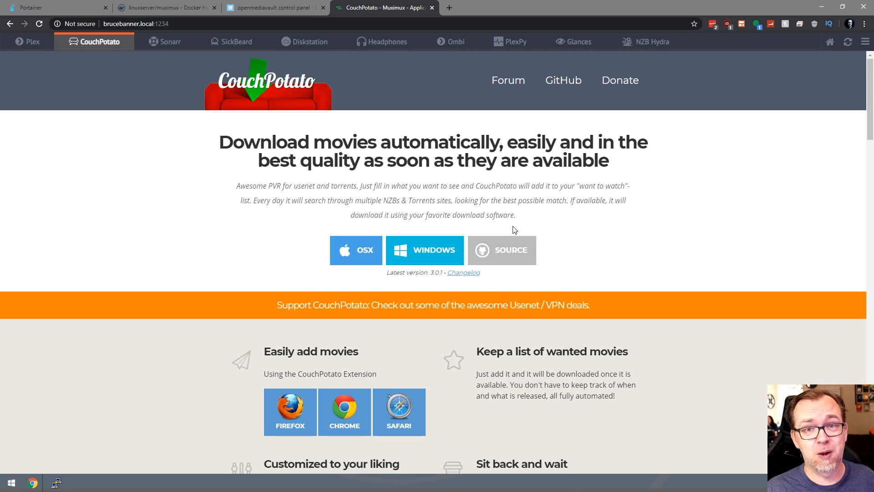
left_click(153, 44)
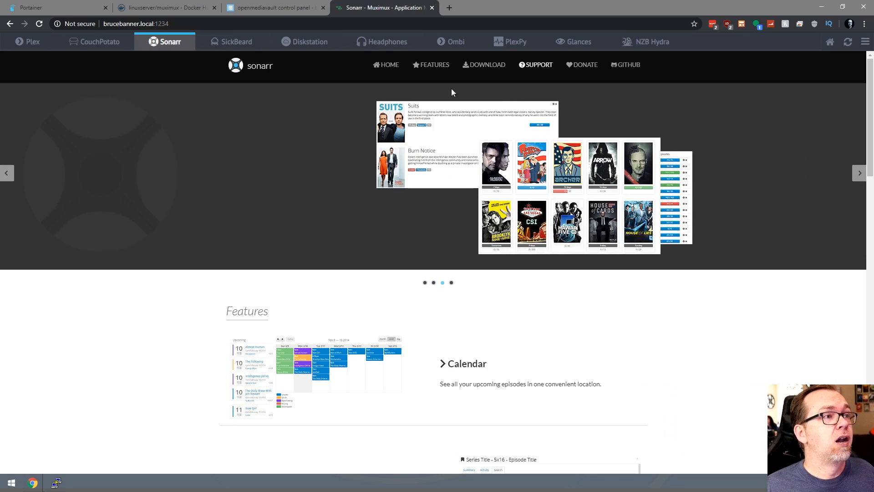
left_click(827, 46)
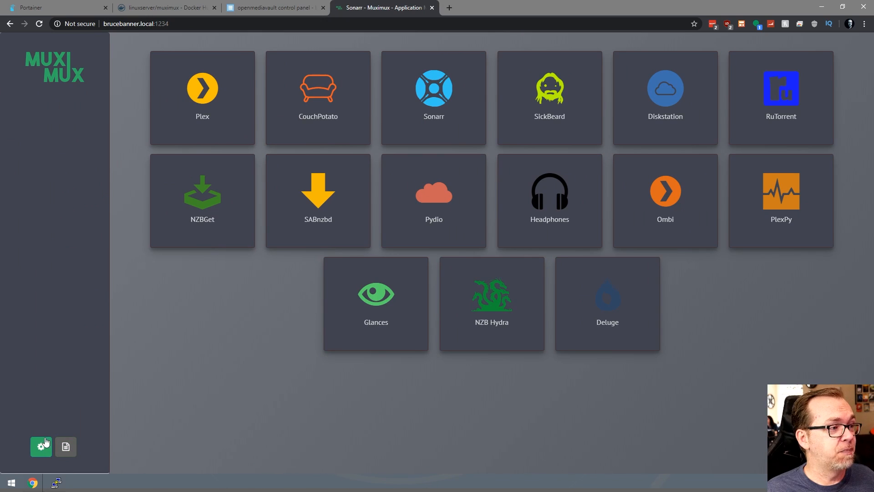
Open Muximux settings and remove all 15 sample app entries, confirming the prompt.
left_click(40, 448)
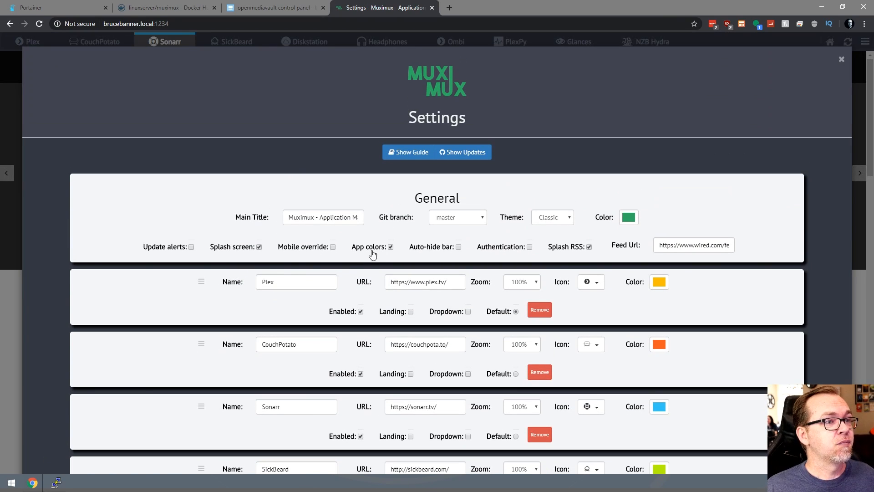
scroll(308, 240, "down", 2)
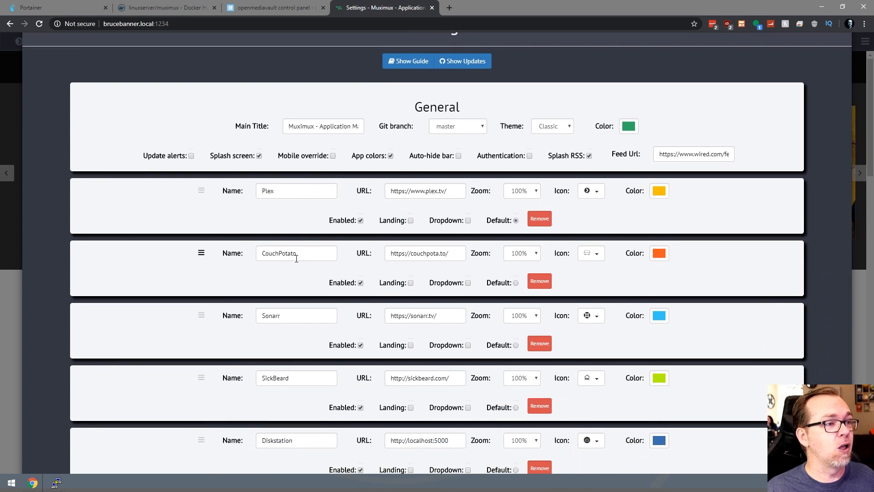
scroll(321, 223, "down", 12)
scroll(321, 222, "down", 4)
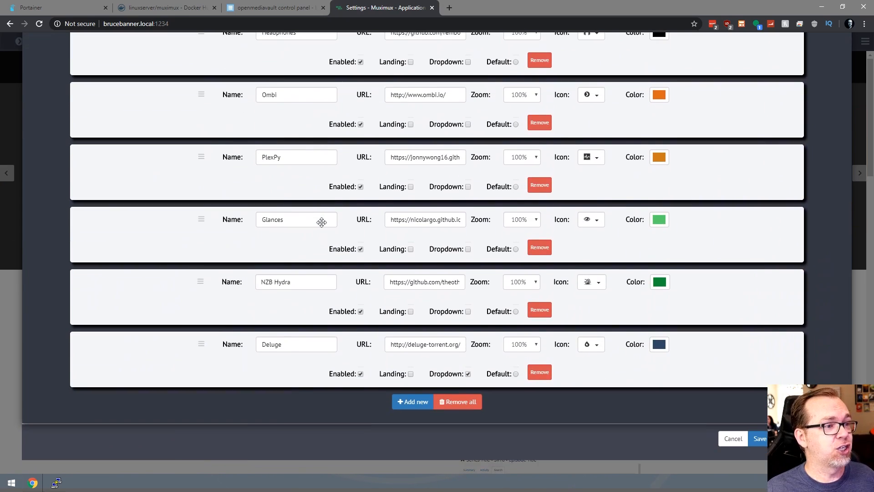
left_click(461, 403)
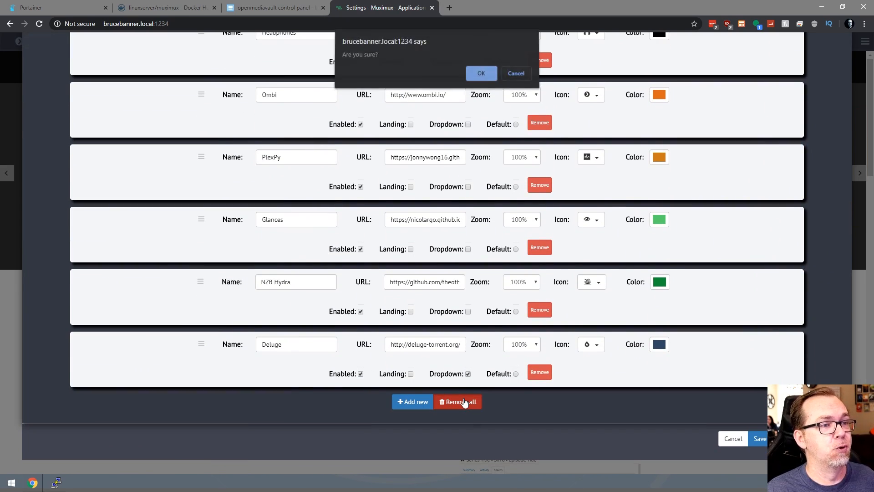
left_click(480, 76)
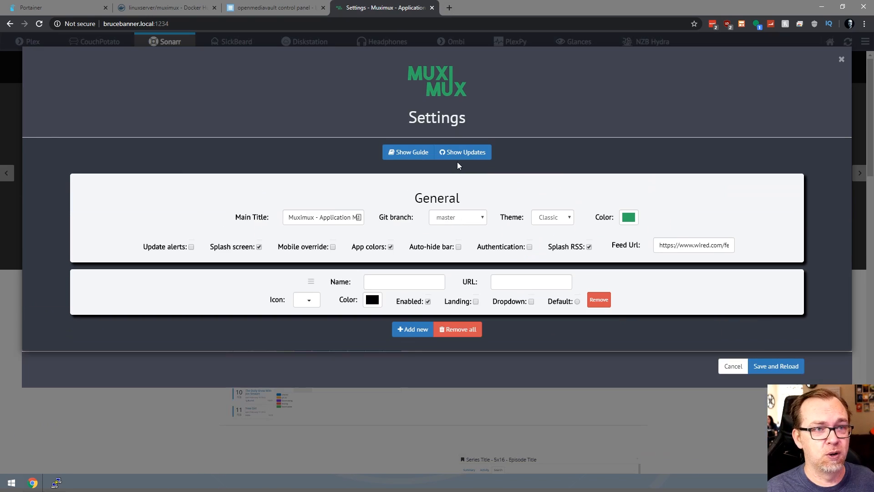
left_click(384, 282)
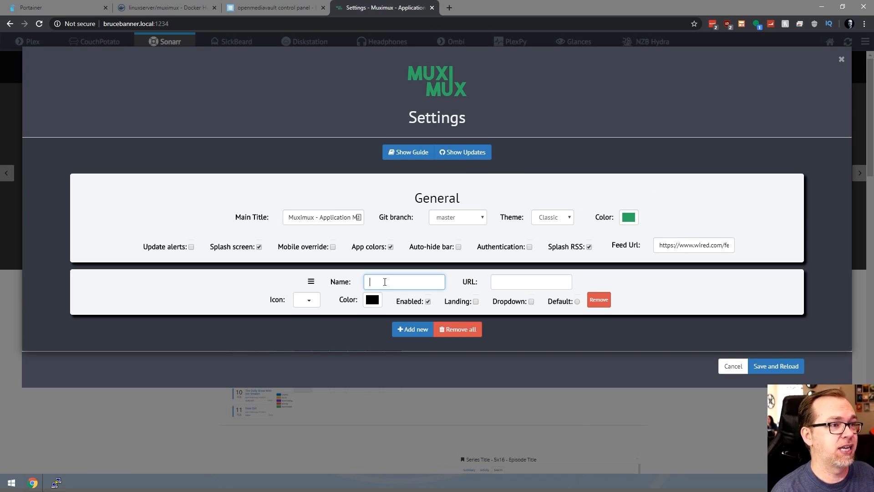
type("Emby")
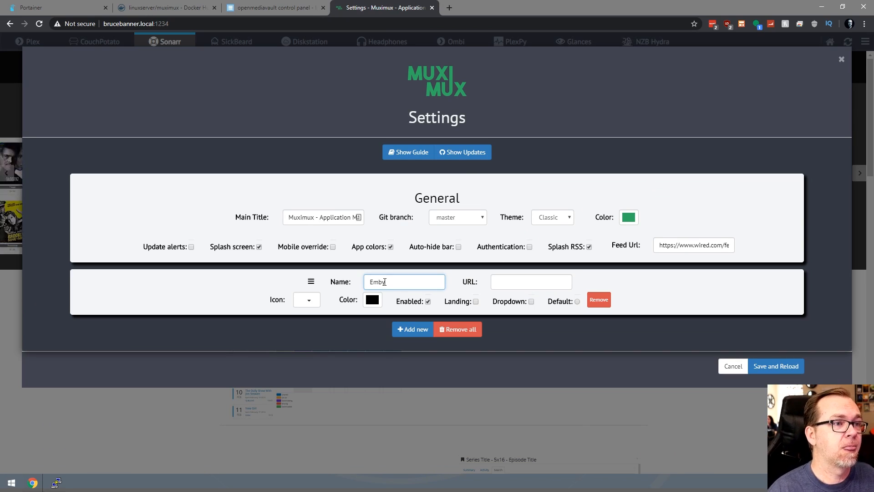
left_click(373, 300)
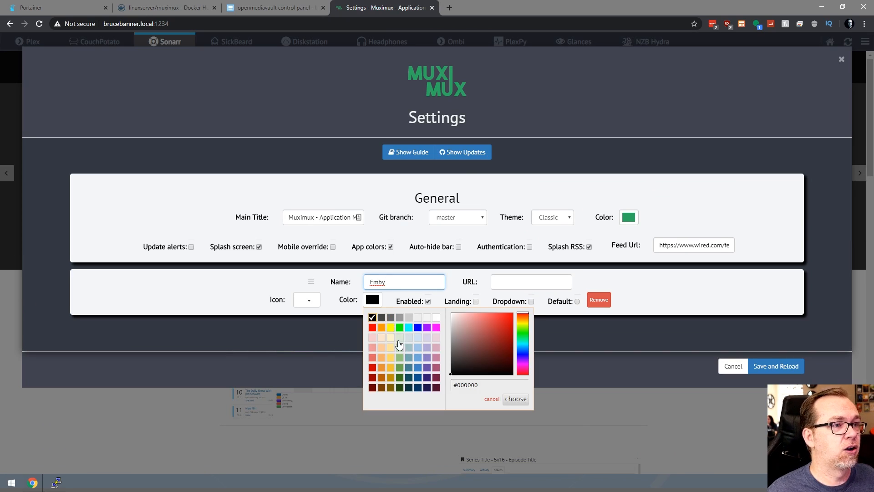
left_click(399, 330)
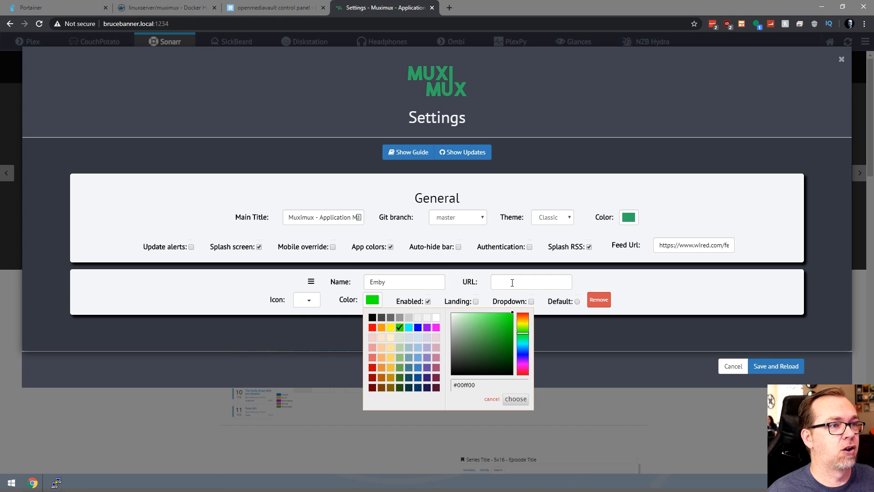
left_click(512, 283)
type("http://b")
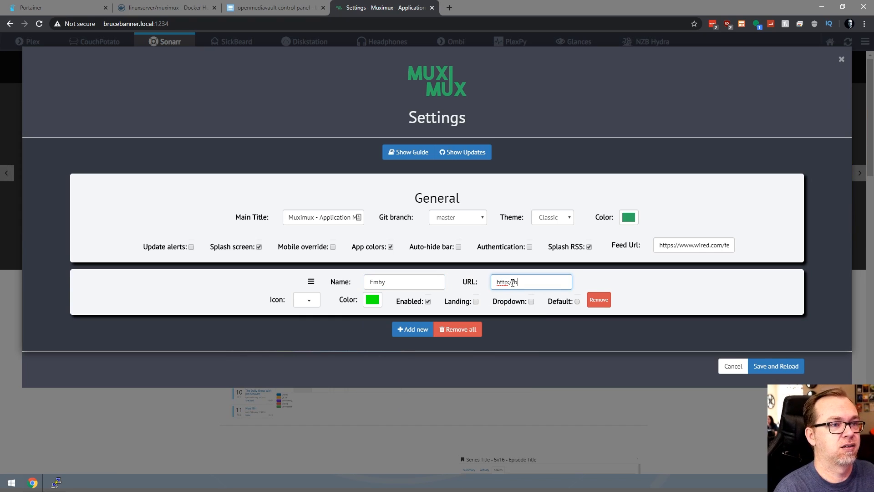
type("rucebanner.loc")
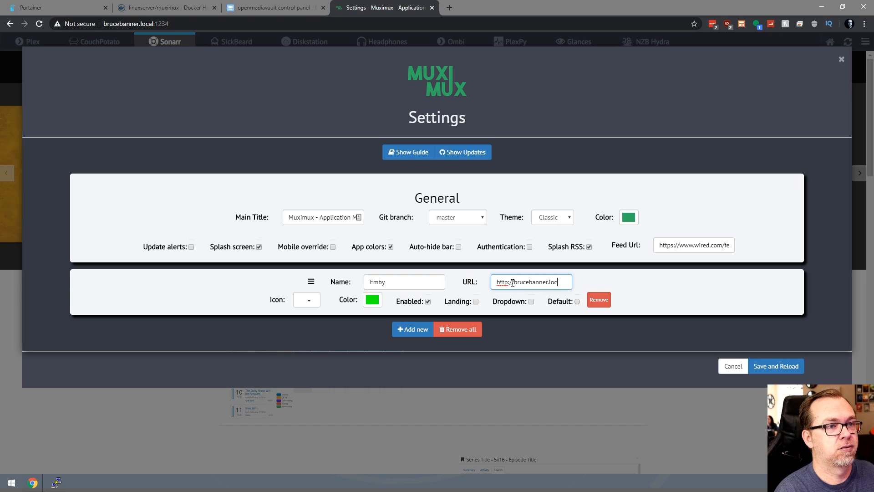
type("al")
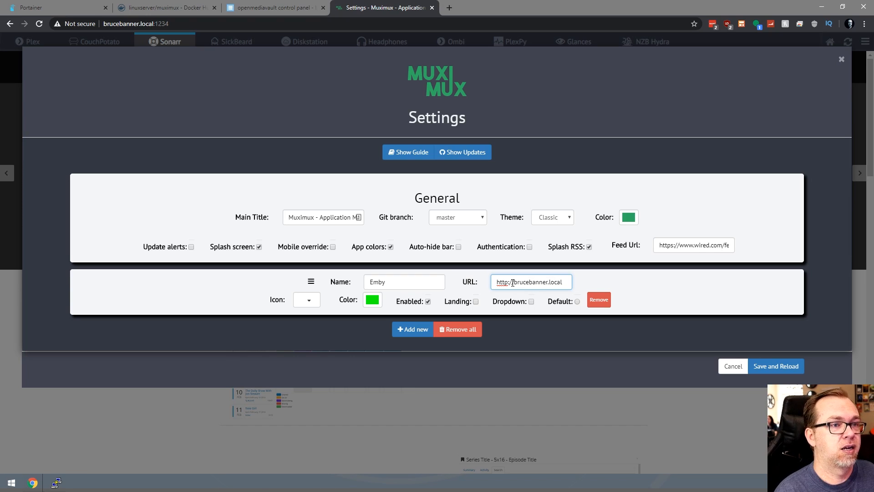
type(":")
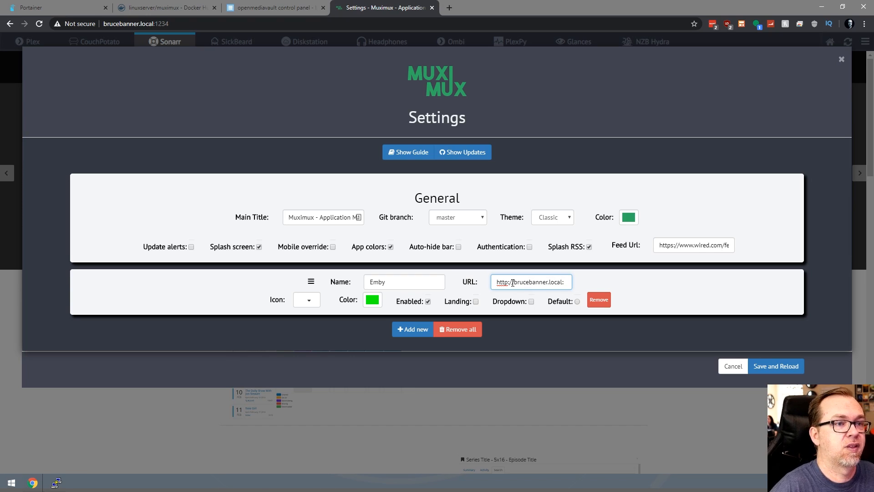
type("8096/")
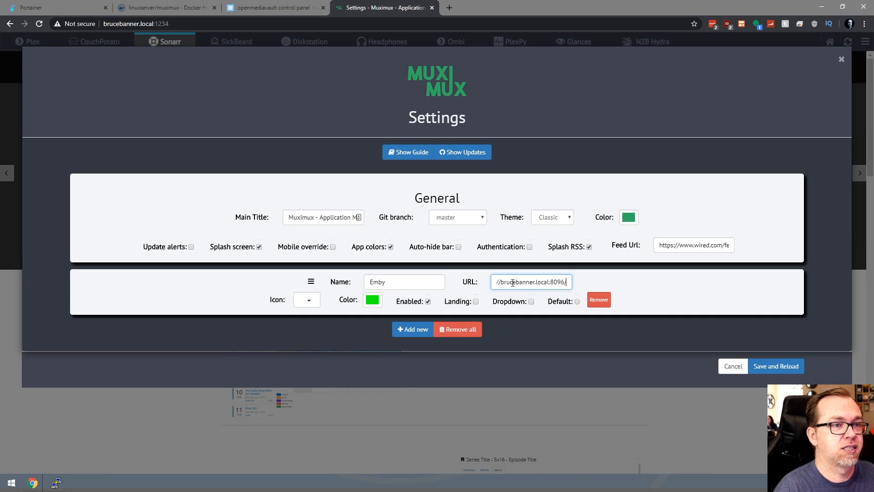
type("web")
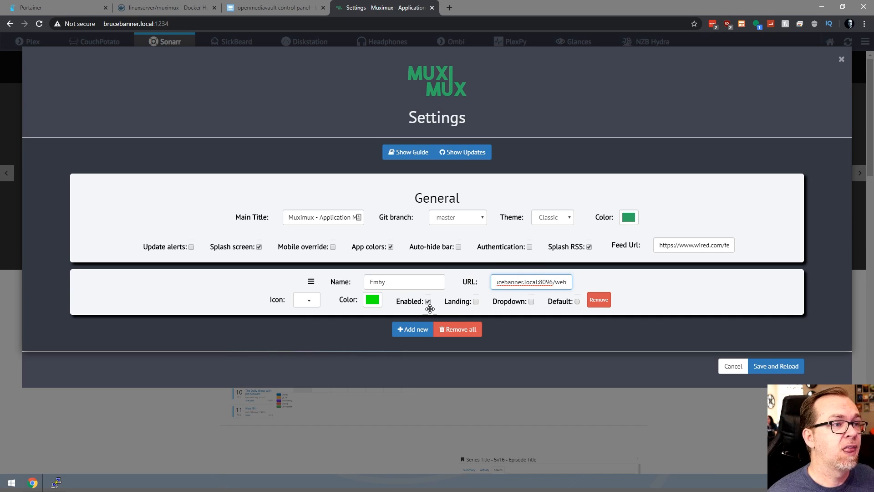
Give Emby a movie icon, make it the default app, and add a blank entry.
left_click(307, 302)
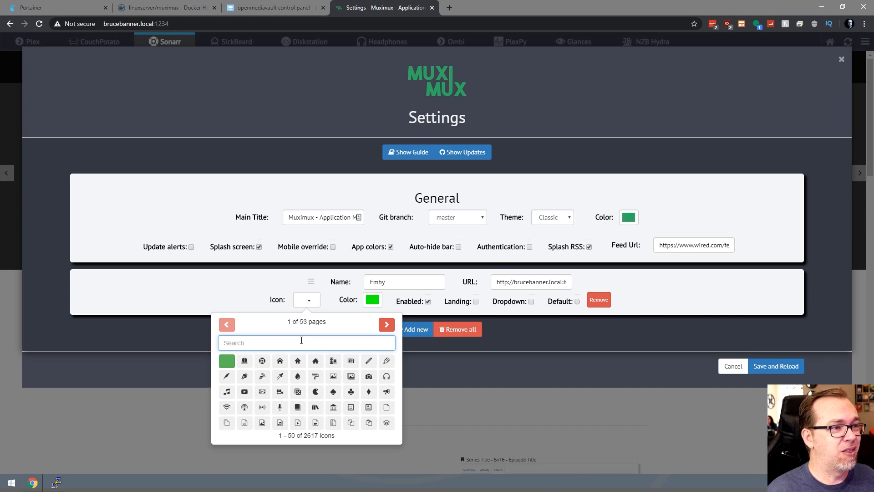
type("emby")
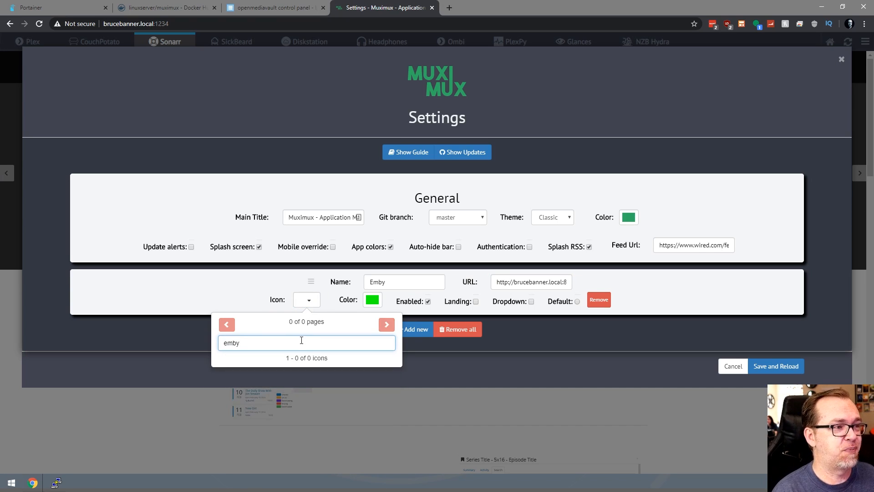
key("BackSpace")
key("BackSpace")
key("BackSpace")
key("BackSpace")
type("movie")
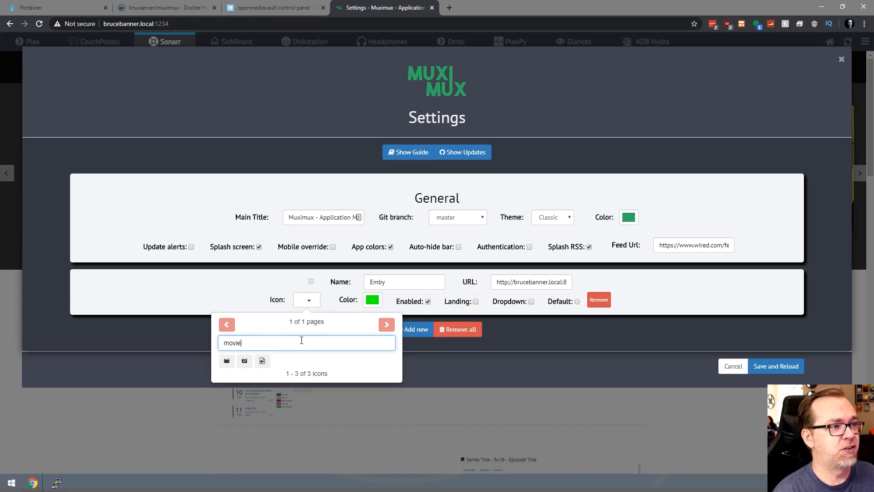
left_click(263, 360)
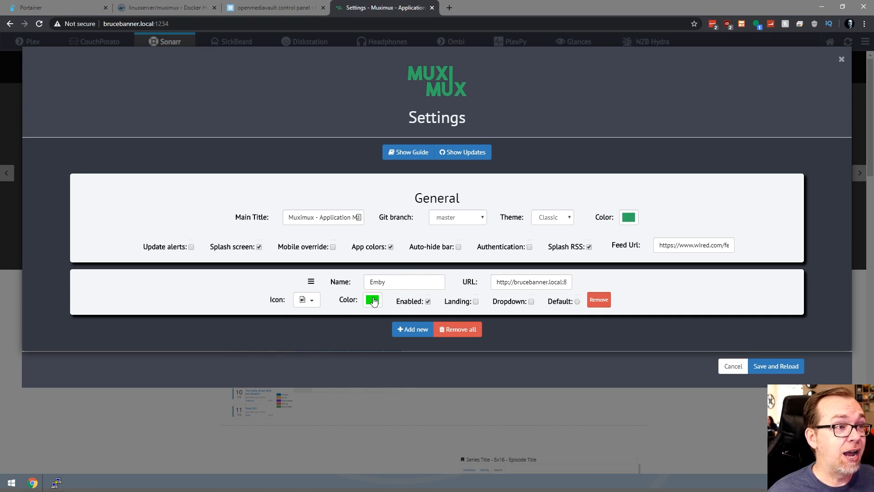
left_click(577, 301)
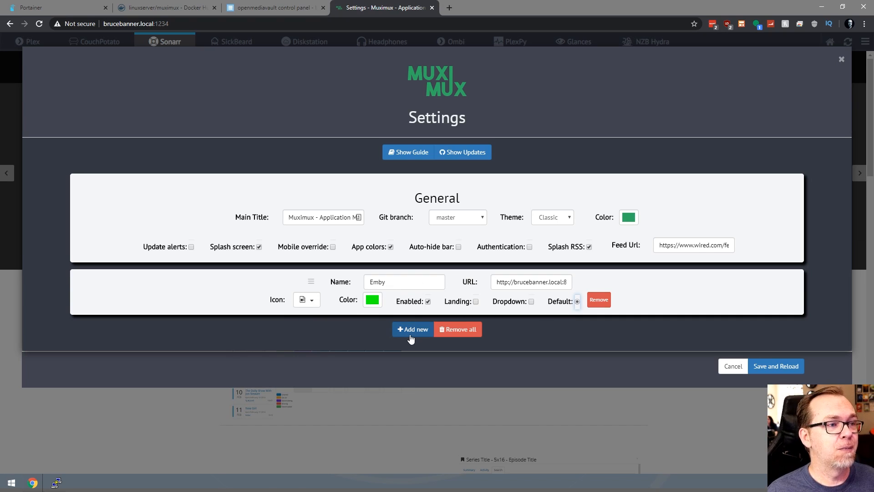
left_click(410, 337)
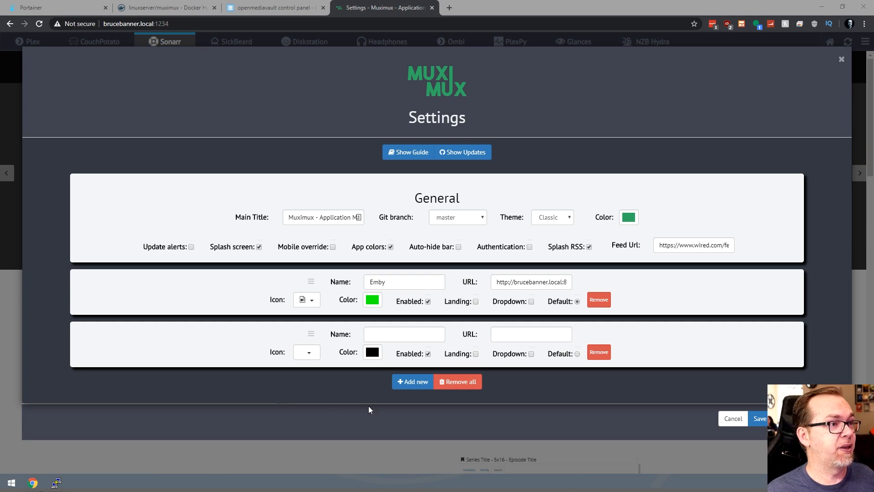
Name the second app OMV5 and paste its brucebanner.local:81 address.
left_click(382, 334)
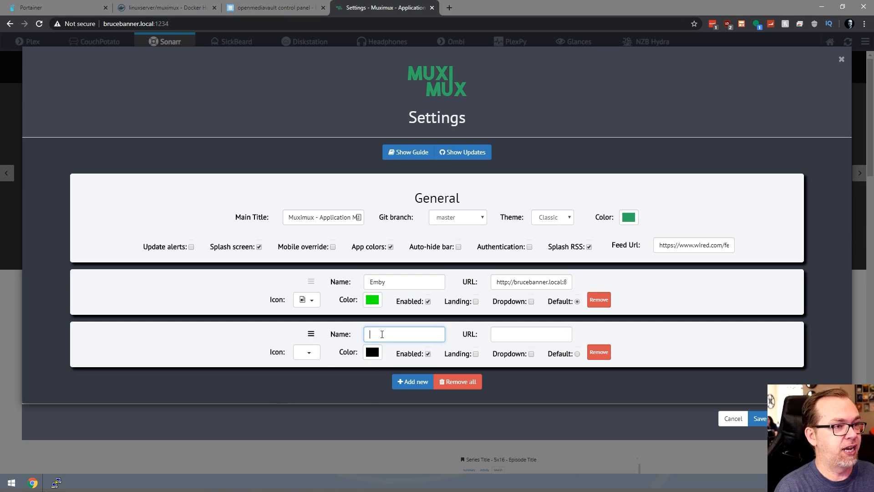
type("OMV5")
key("Tab")
type("http://brucebanner.local:81/")
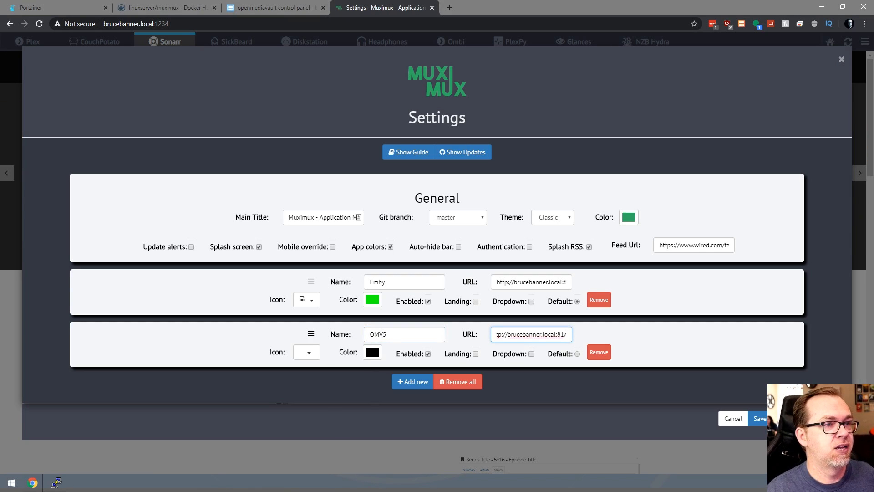
Give OMV5 the house icon after trying several icon searches.
left_click(314, 354)
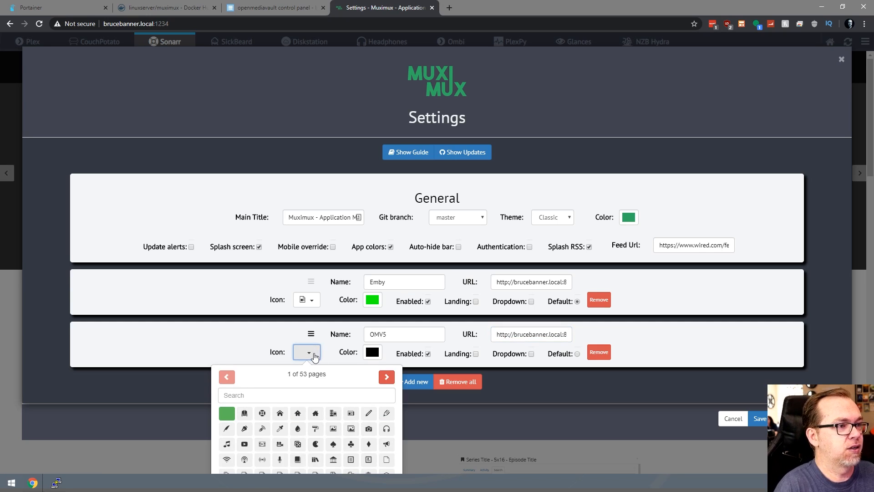
left_click(306, 394)
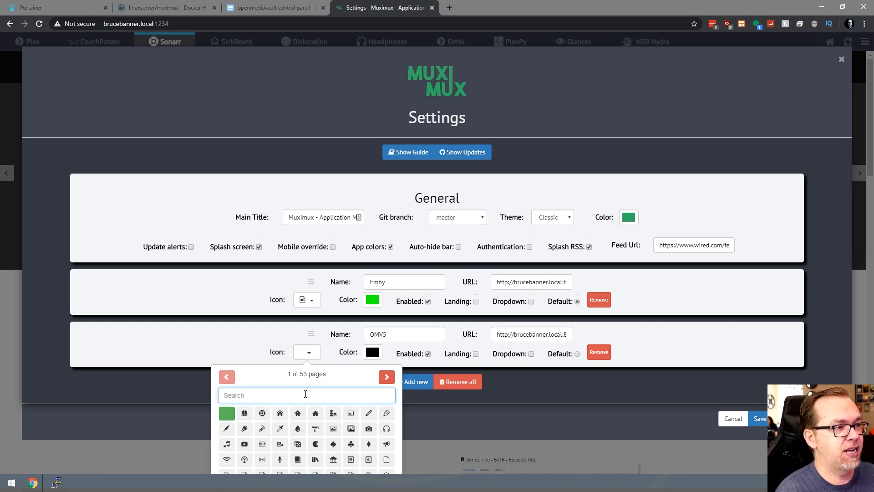
type("openme")
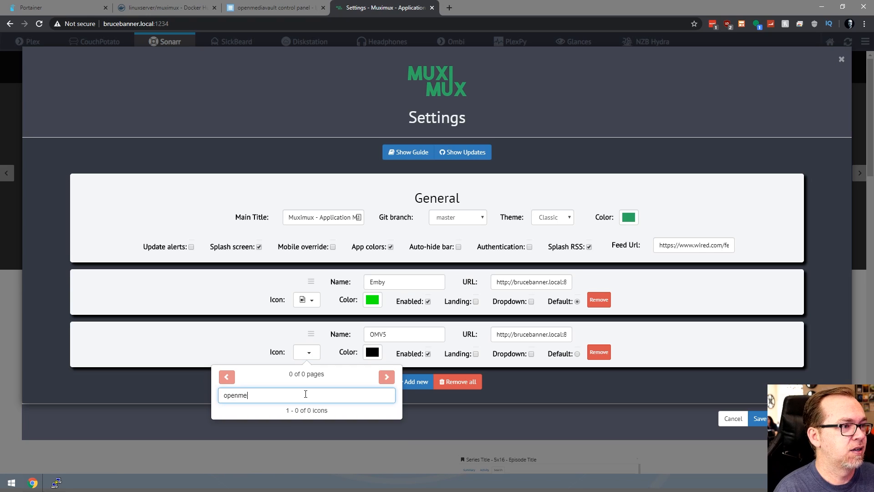
key("BackSpace")
key("ctrl+a")
type("vault")
key("ctrl+a")
type("m")
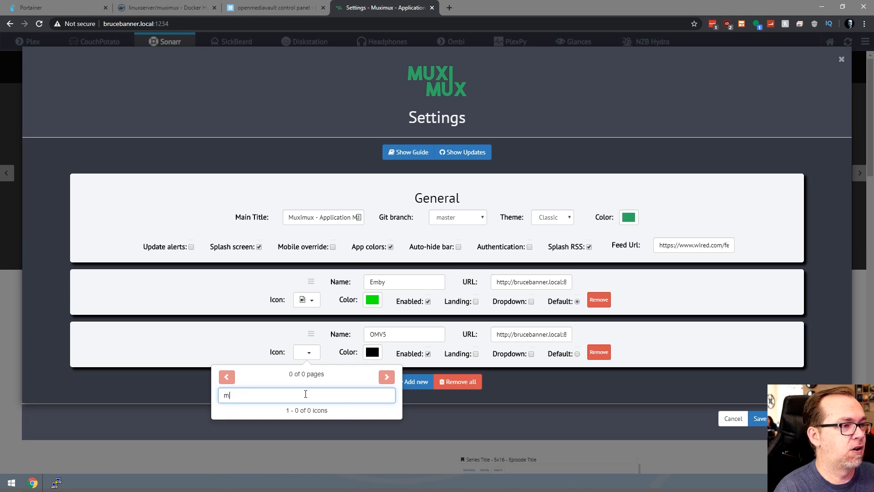
key("BackSpace")
type("safe")
key("BackSpace")
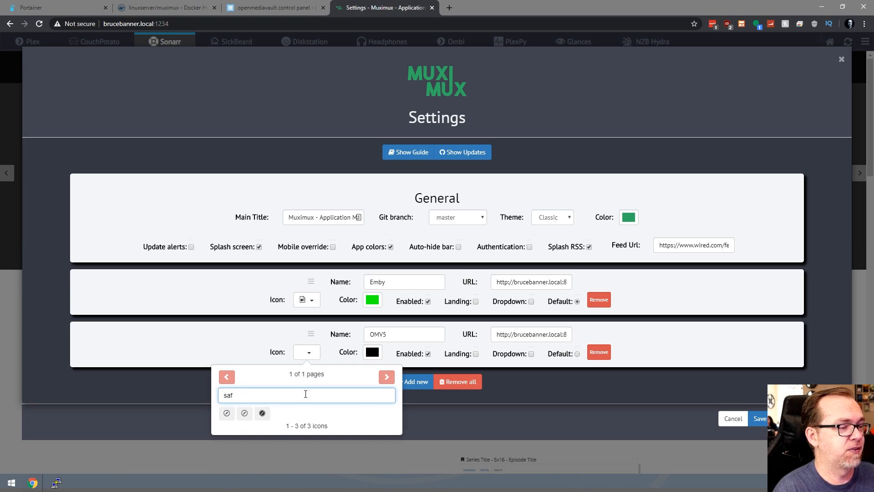
key("BackSpace")
key("BackSpace")
key("BackSpace")
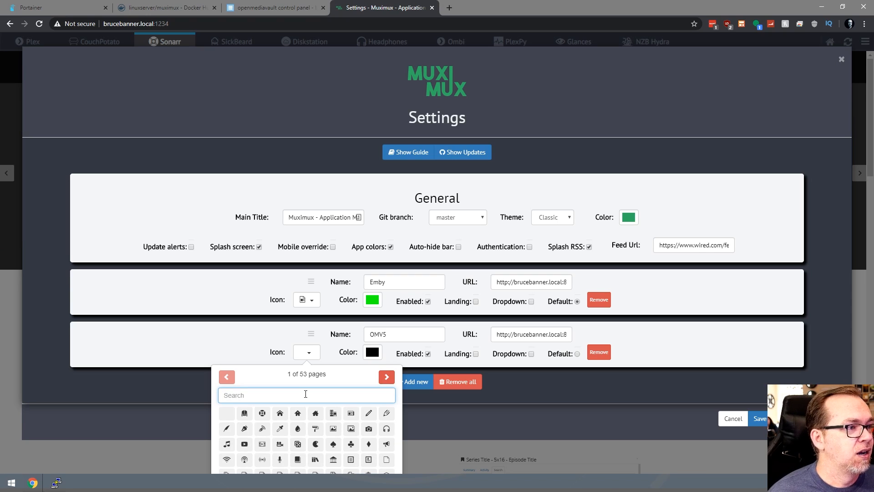
left_click(281, 413)
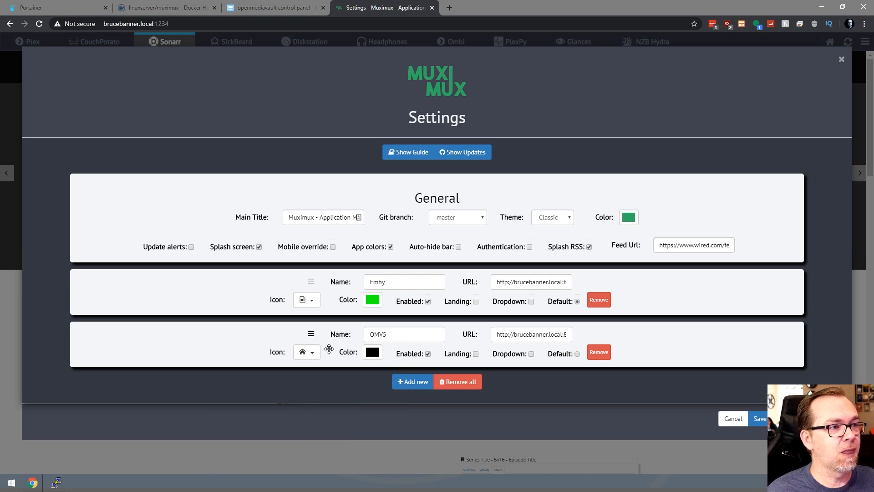
Colour OMV5 blue (#3d85c6) and add a third blank app entry.
left_click(370, 353)
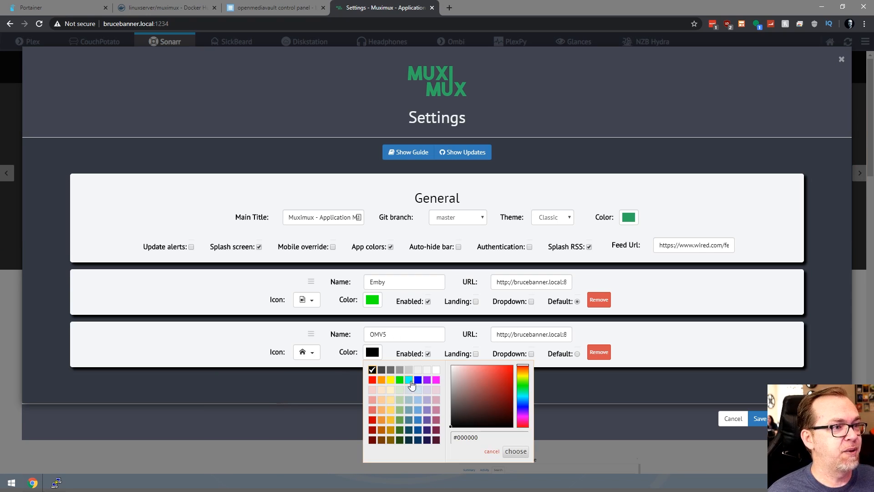
left_click(418, 421)
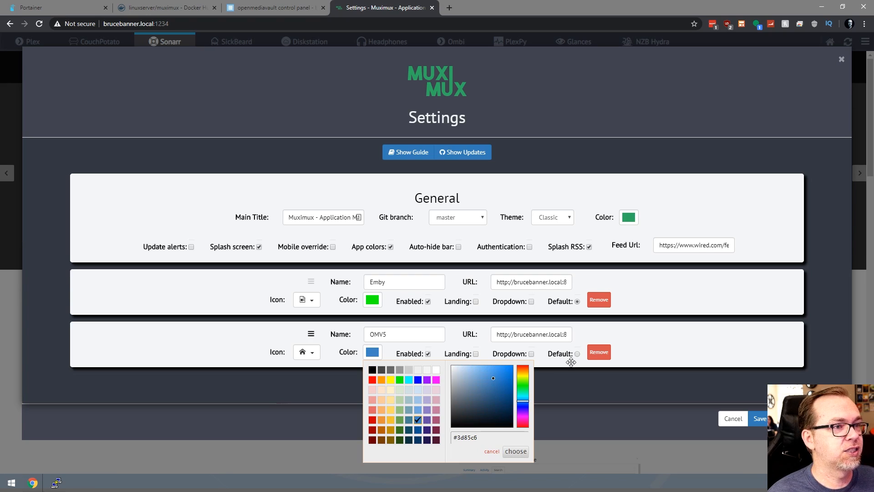
left_click(608, 425)
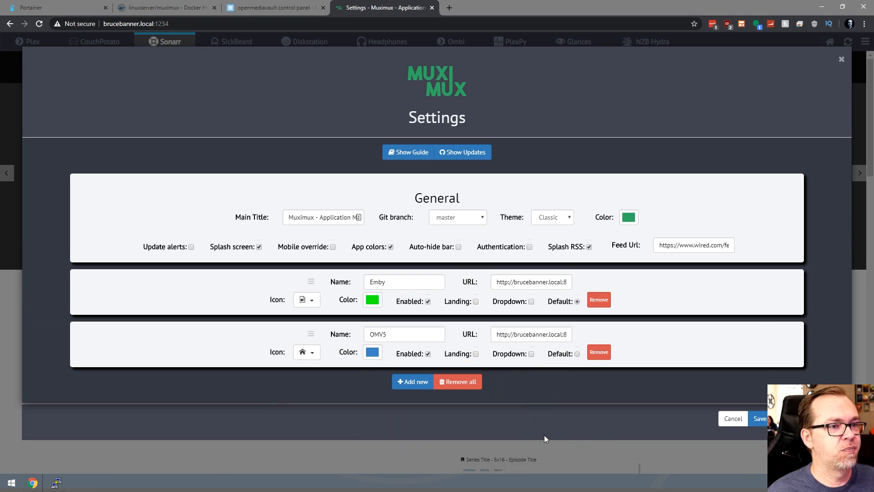
left_click(412, 382)
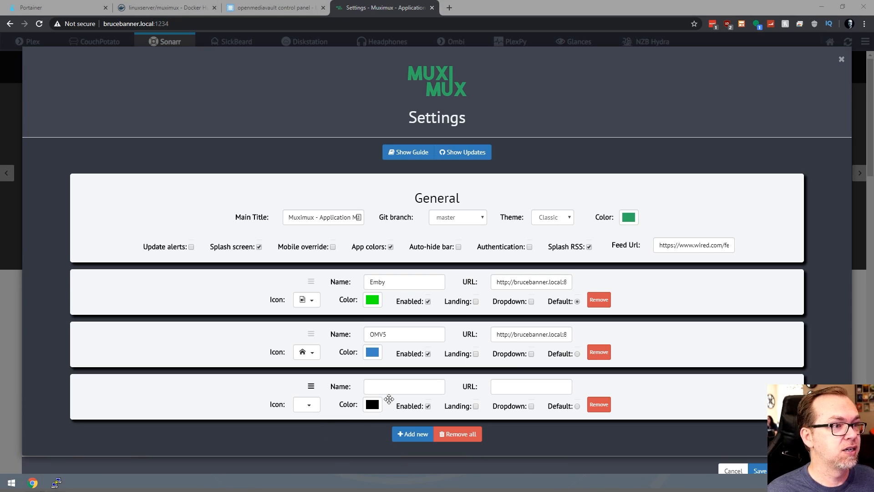
Name the third app Pi-Hole, paste its 192.168.1.225/admin URL, and colour it red.
left_click(388, 390)
type("http://192.168.1.225/admin")
key("ctrl+z")
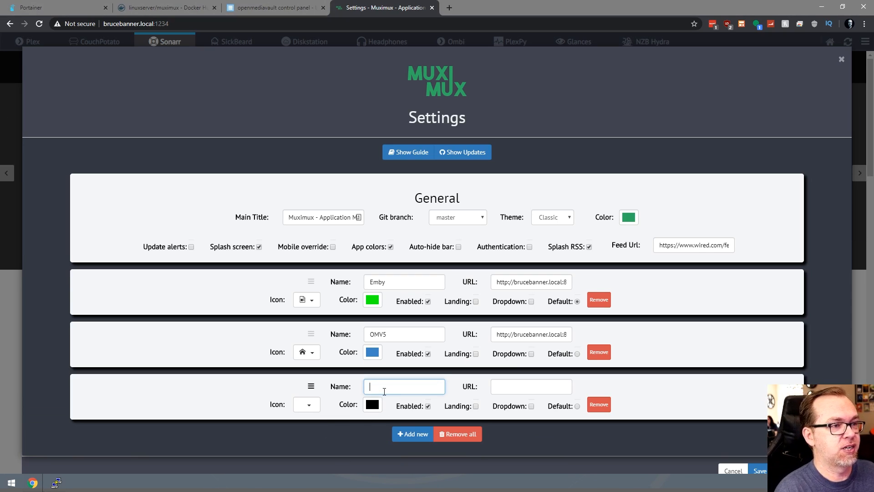
type("Pi-Hol")
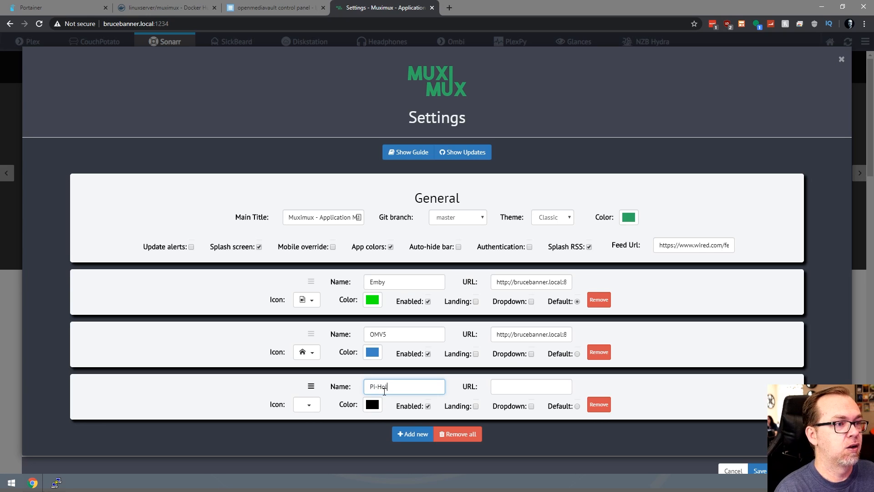
type("e")
key("Tab")
type("http://192.168.1.225/admin")
left_click(372, 404)
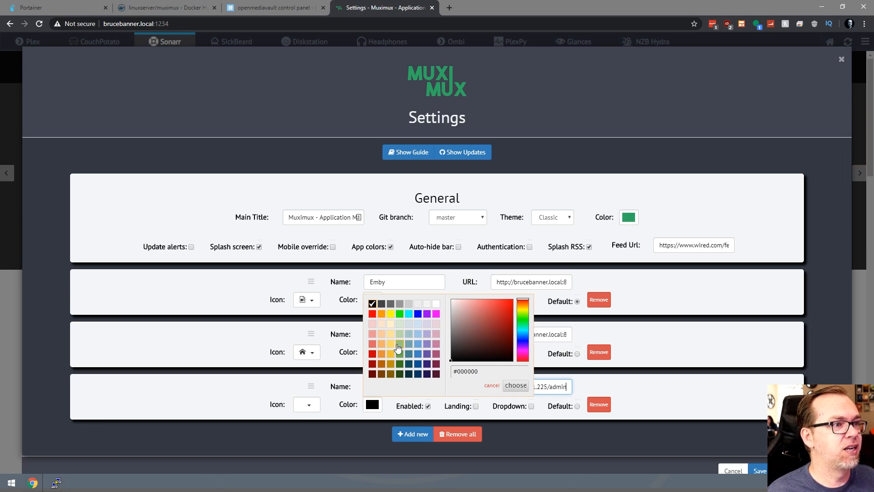
left_click(372, 314)
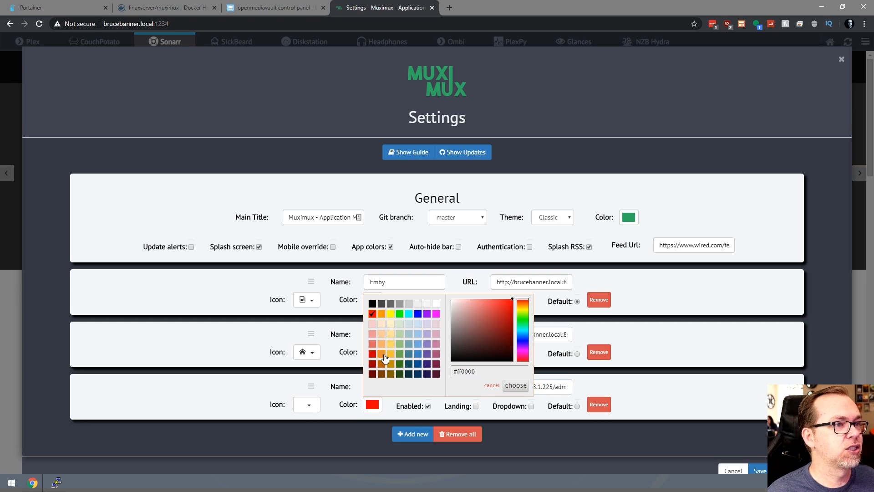
left_click(304, 405)
Search icons for 'secur', give Pi-Hole the shield icon, and add a fourth entry.
left_click(288, 447)
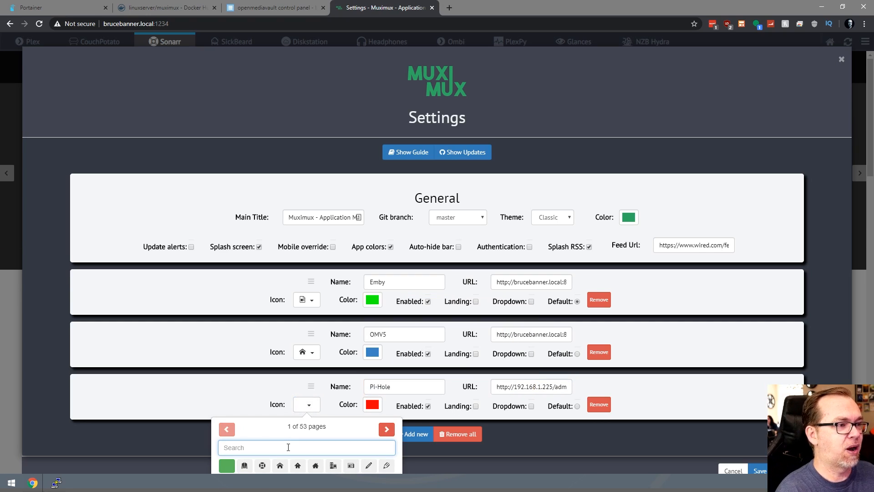
type("pihole")
key("BackSpace")
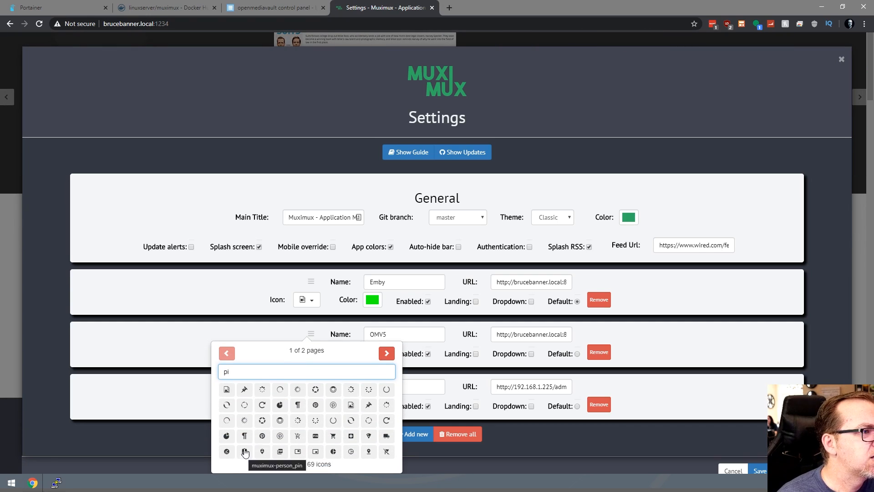
double_click(242, 375)
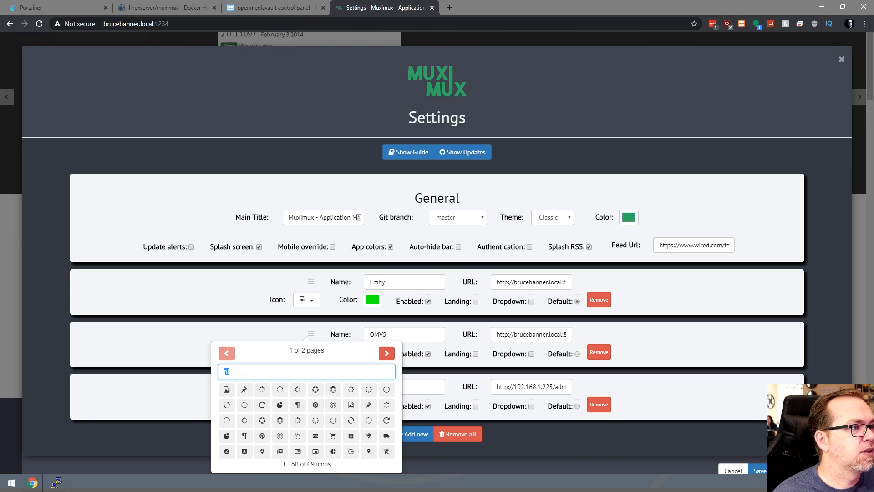
key("BackSpace")
type("secuyri")
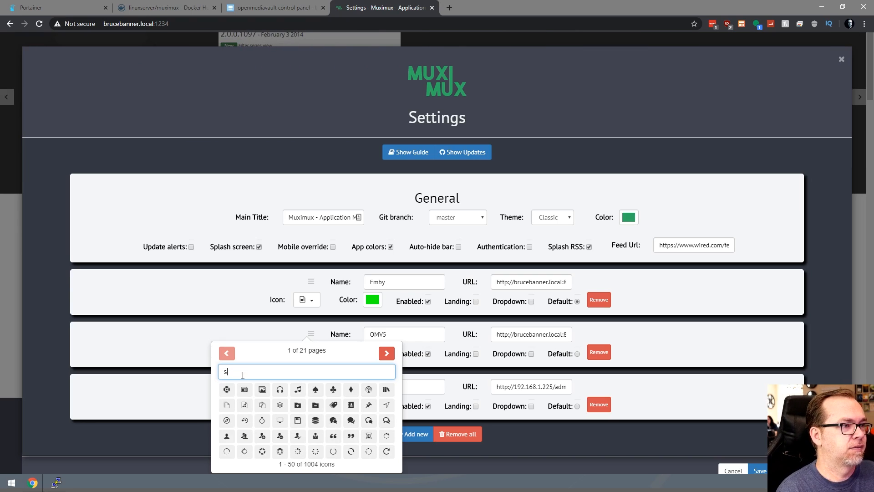
key("BackSpace")
key("BackSpace")
key("BackSpace")
type("r")
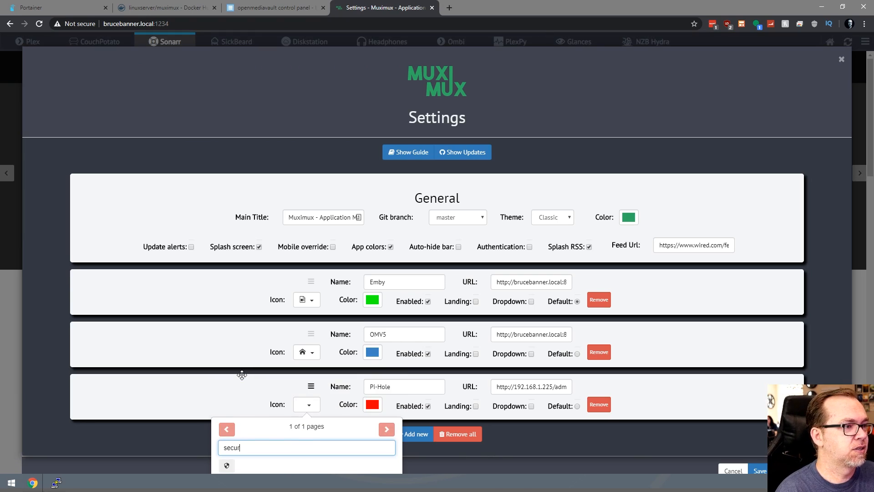
left_click(227, 465)
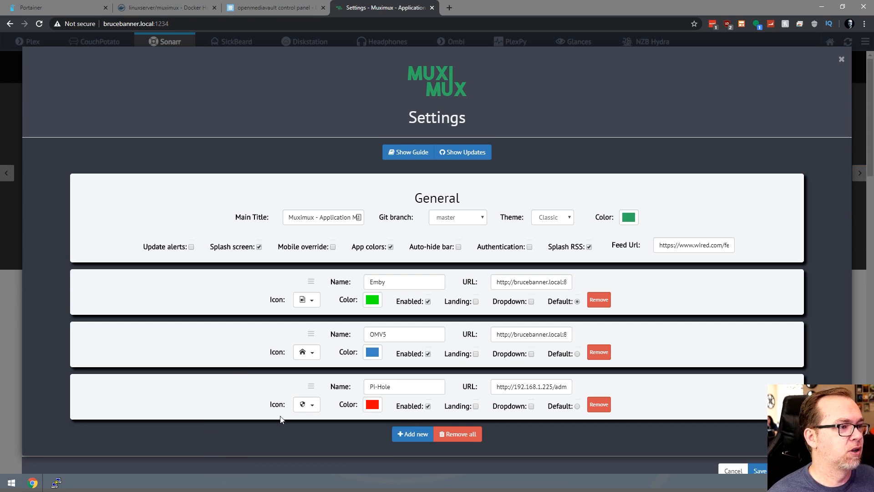
left_click(413, 434)
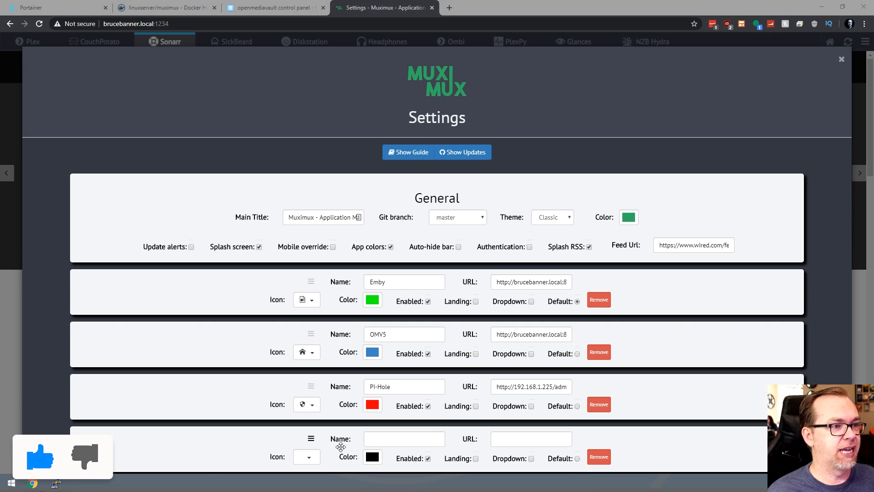
Name the fourth app Portainer with URL brucebanner.local:9000.
left_click(369, 439)
type("Portainer")
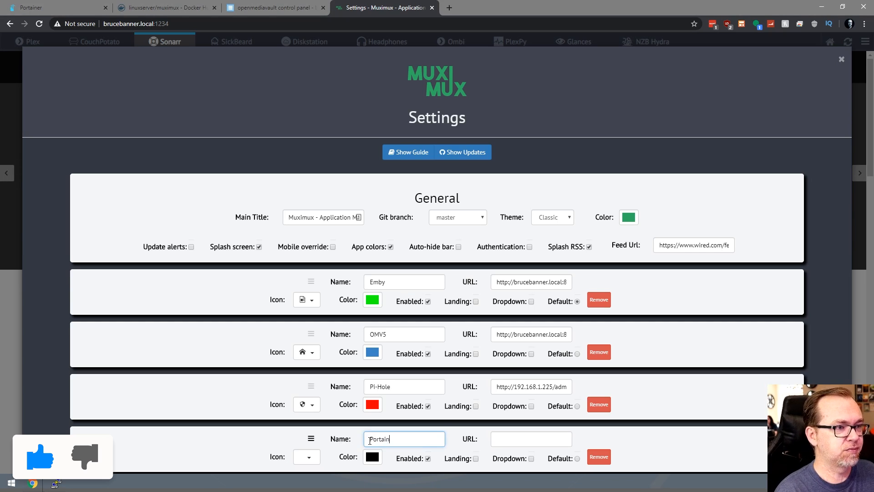
key("Tab")
type("http://brucebanner.local:9000/")
scroll(428, 418, "down", 2)
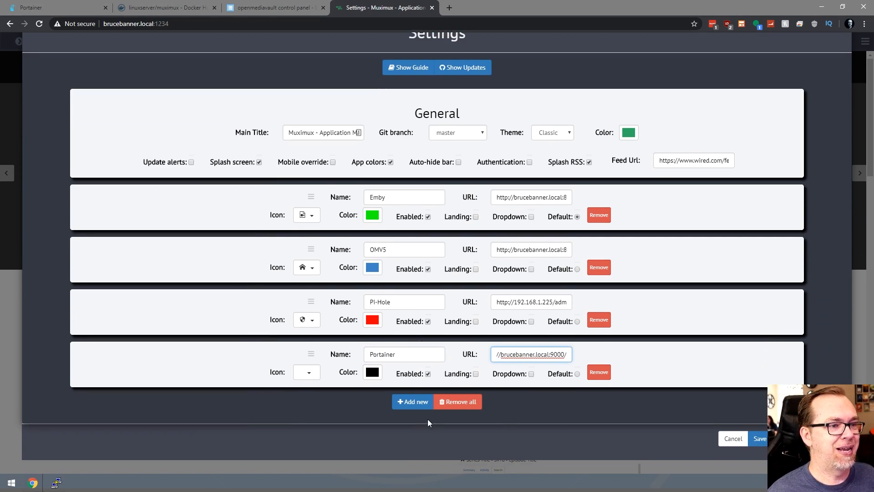
Colour Portainer blue and give it the monitor icon found by searching 'porta'.
left_click(372, 372)
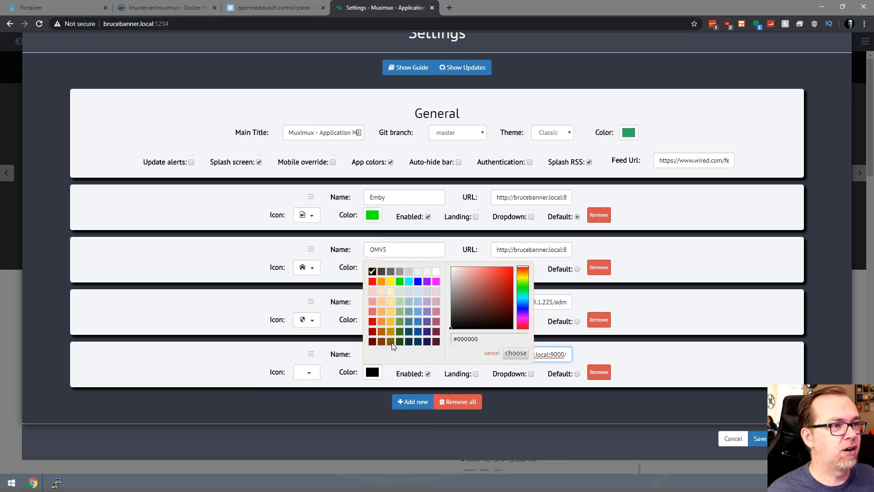
left_click(417, 326)
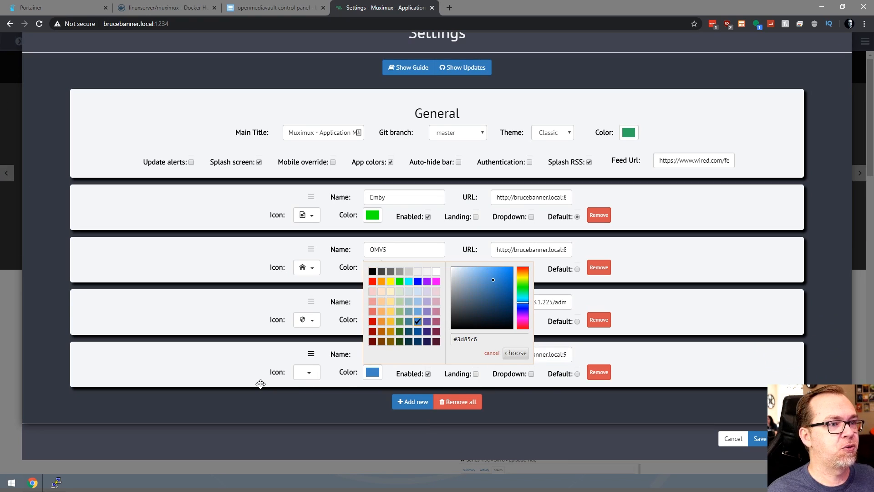
left_click(307, 376)
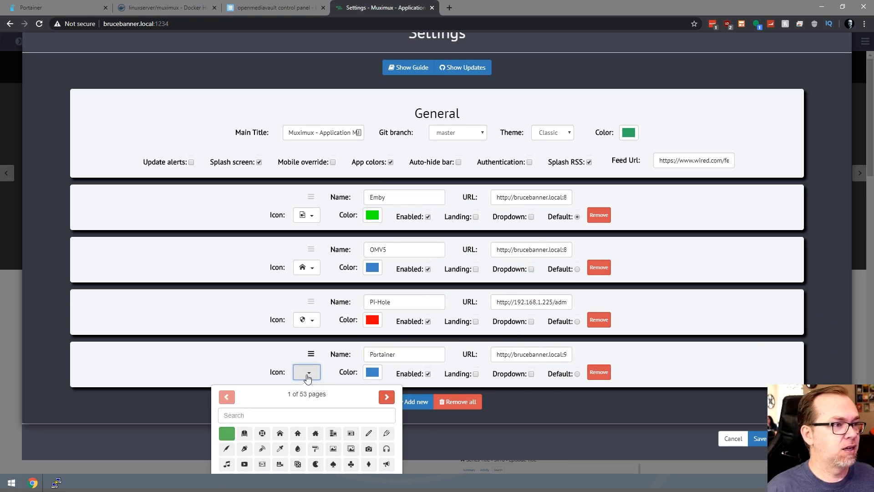
left_click(296, 415)
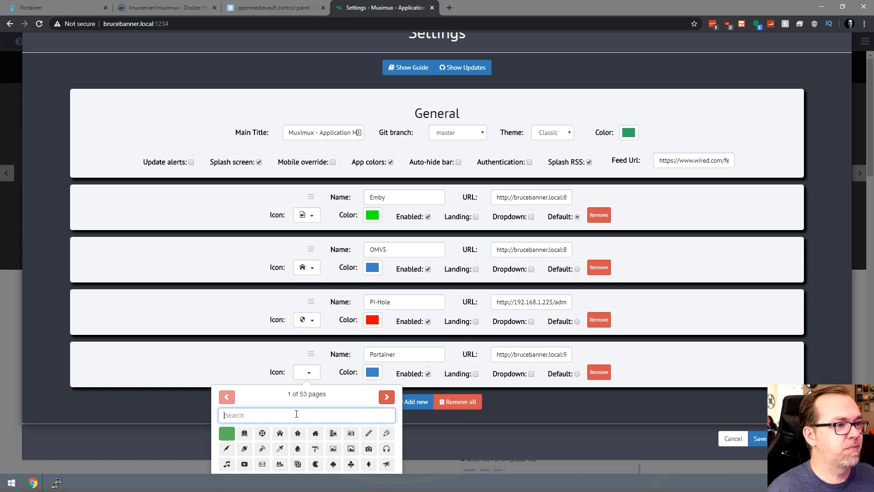
type("port")
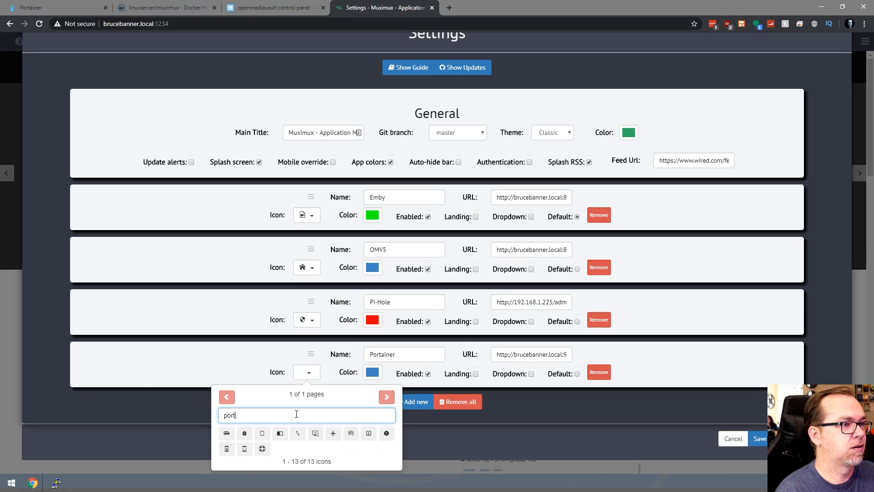
type("a")
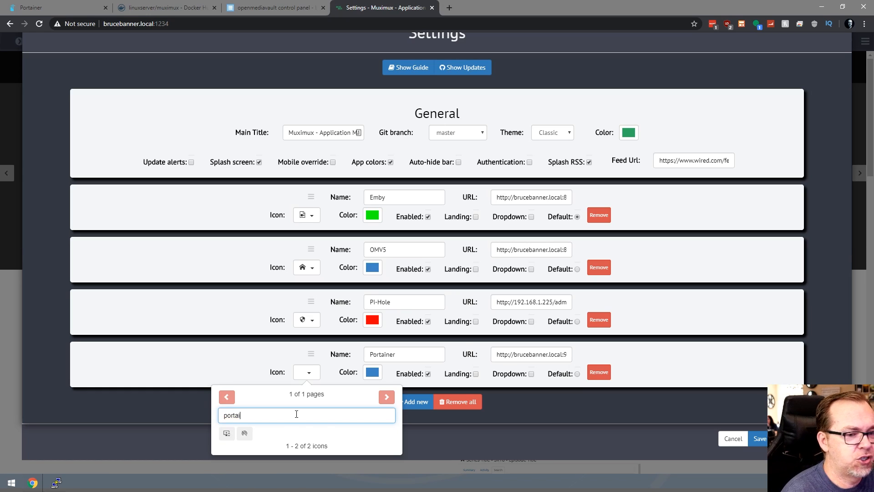
left_click(226, 432)
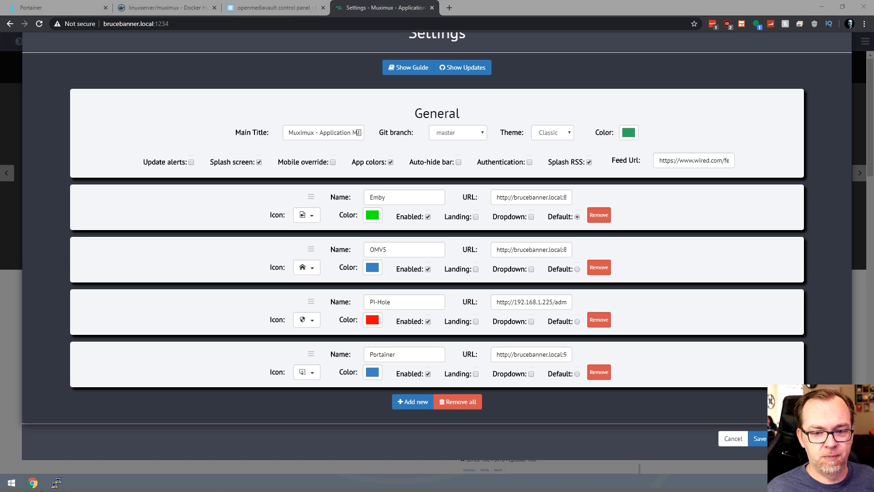
Add a fifth app named qBittorrent with its port 8080 address.
left_click(412, 401)
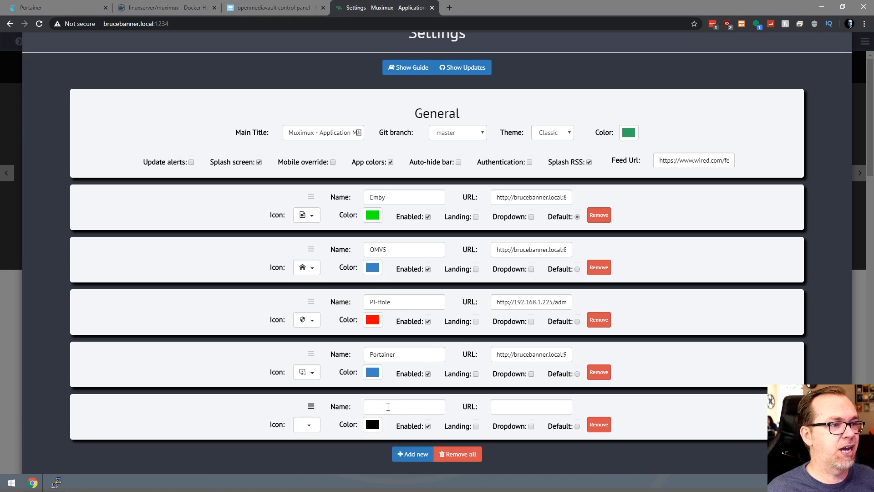
left_click(384, 406)
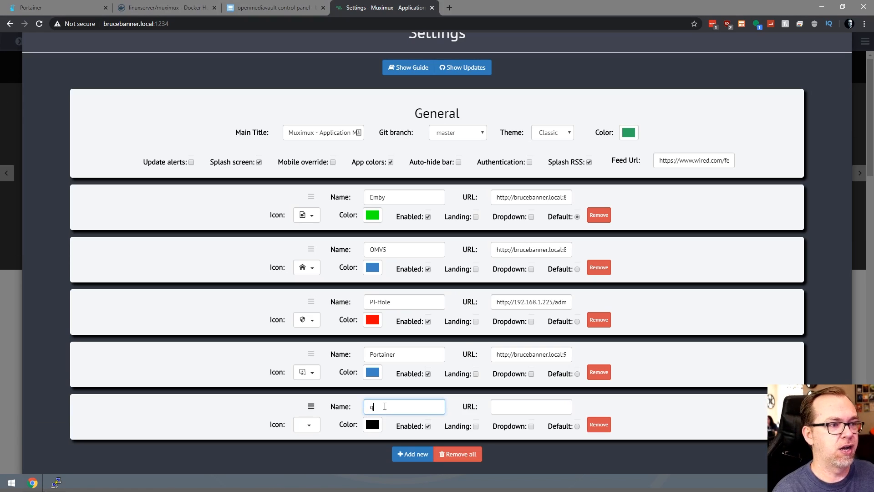
type("qBittorrent")
key("Tab")
type("http://brucebanner.local:8080/")
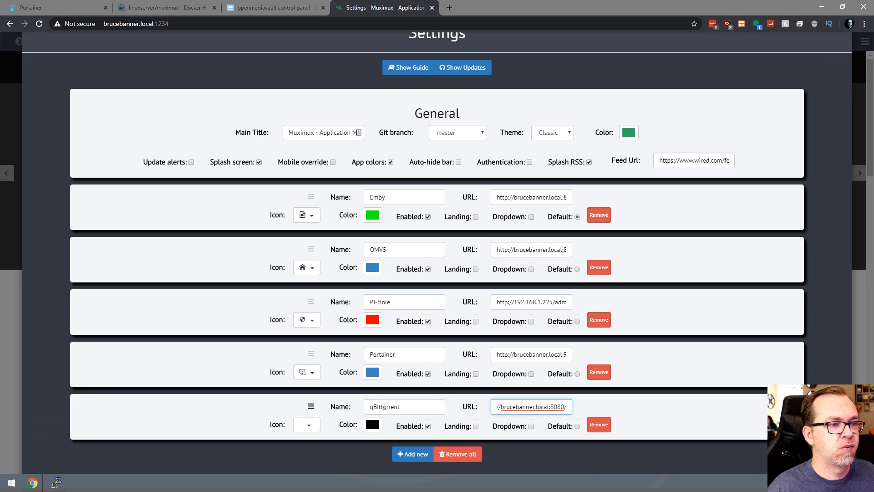
Give qBittorrent the torrent icon found by searching 'torr'.
left_click(307, 424)
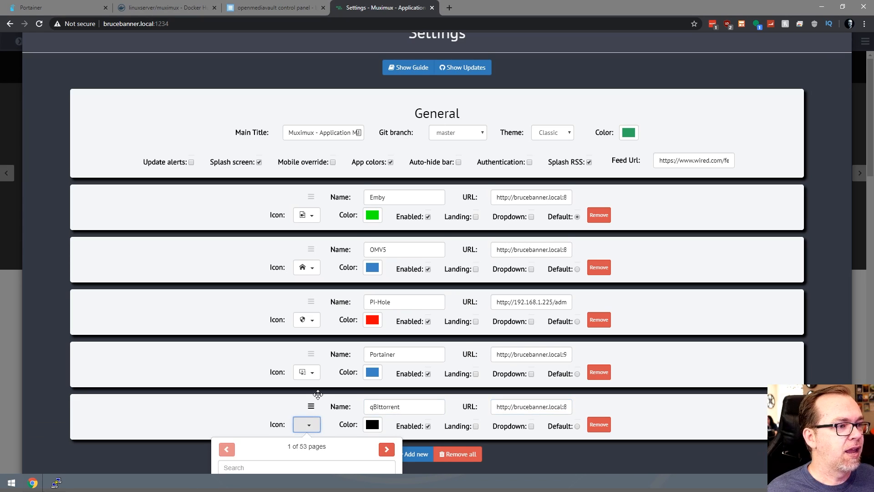
scroll(280, 441, "down", 1)
scroll(282, 437, "up", 1)
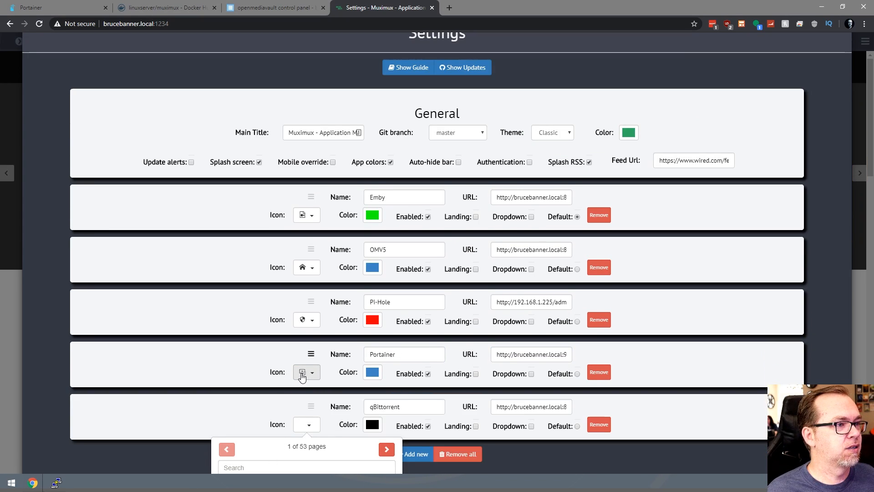
scroll(306, 426, "down", 1)
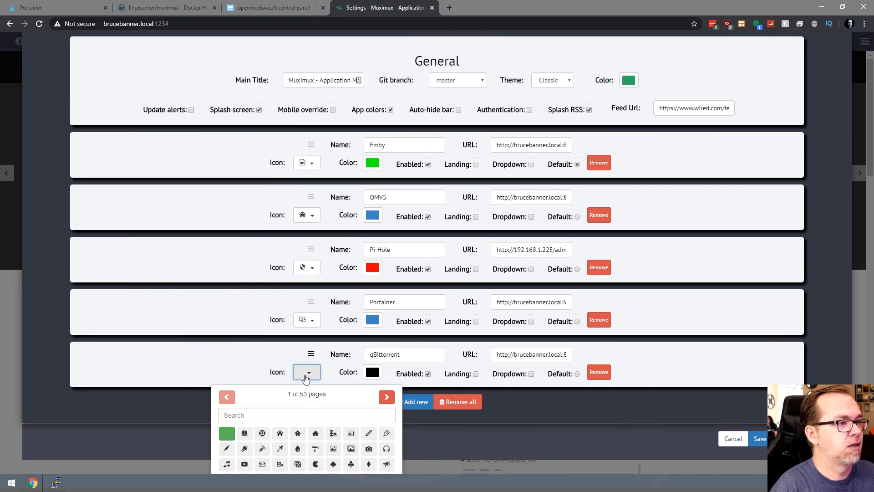
left_click(286, 414)
type("qb")
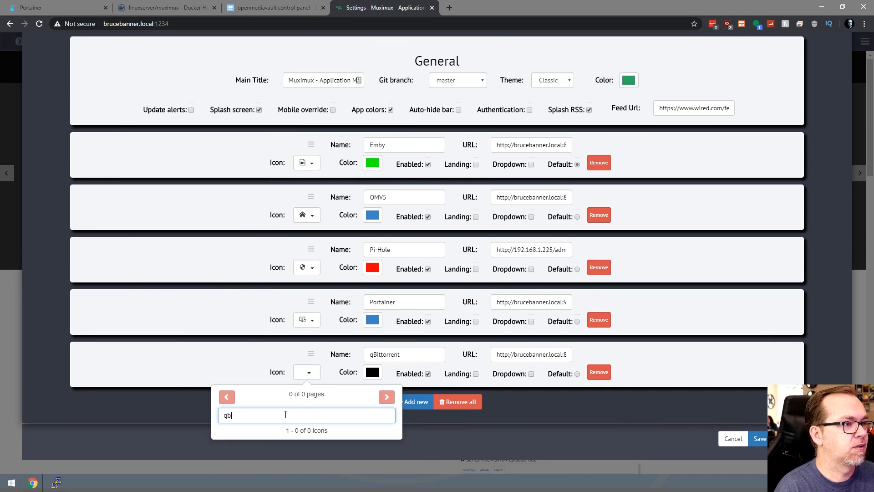
key("BackSpace")
key("BackSpace")
type("torre")
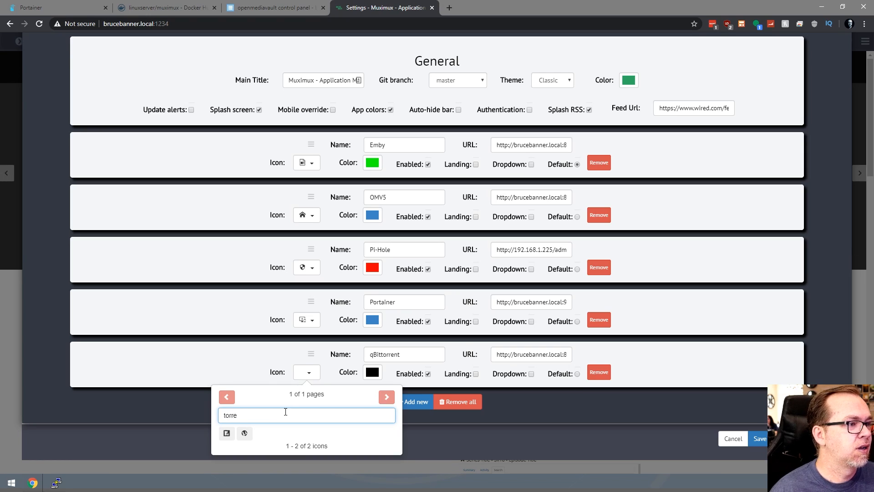
left_click(244, 433)
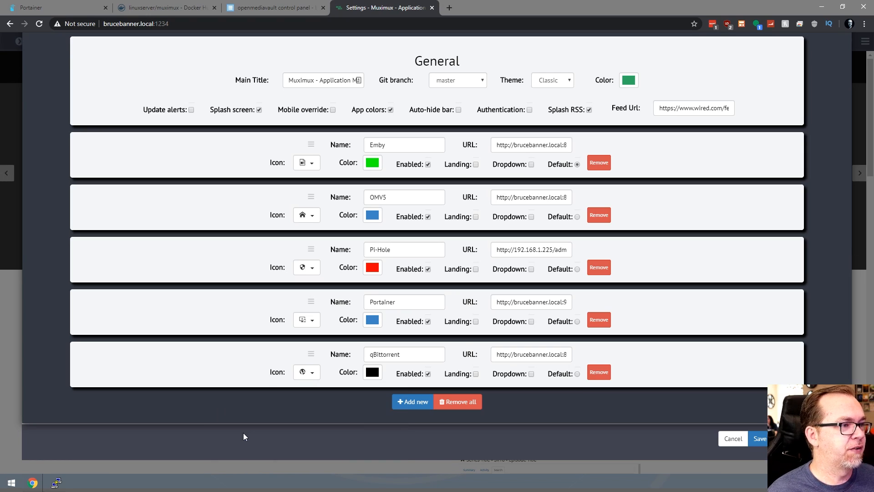
Colour qBittorrent blue and save the Muximux settings.
left_click(373, 376)
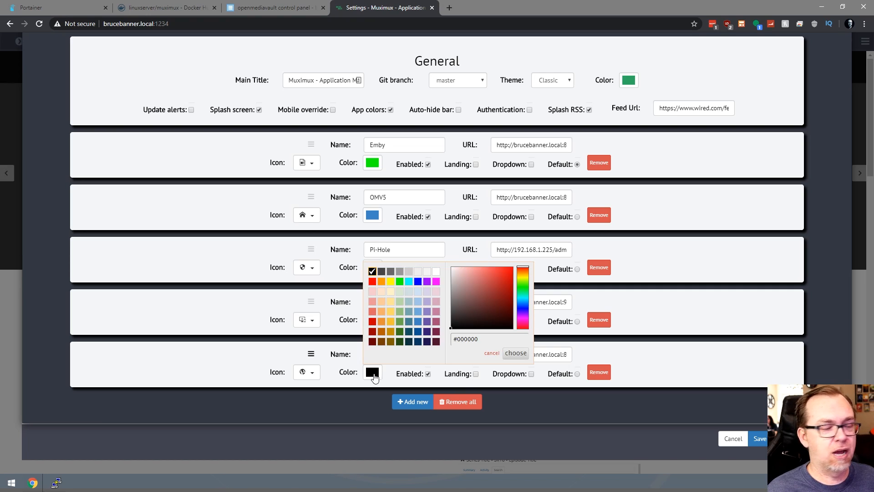
left_click(418, 321)
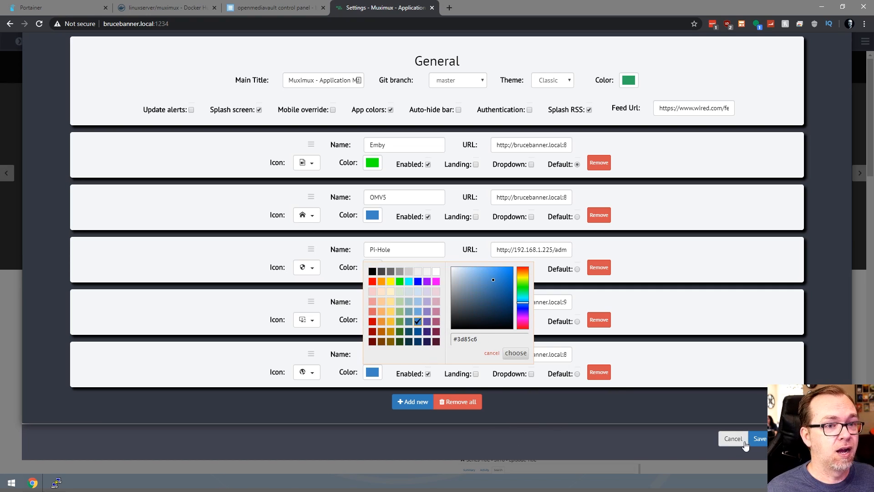
left_click(759, 441)
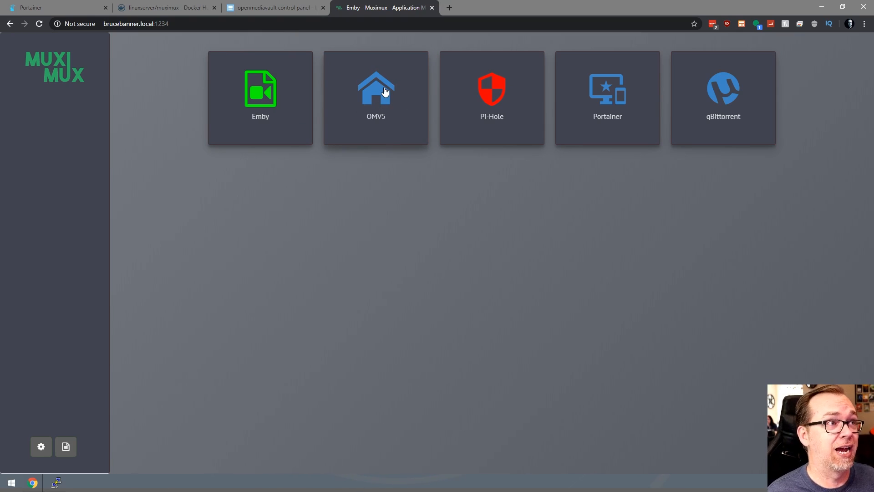
Open the Emby tile, then switch to OMV5, whose frame refuses to connect.
left_click(264, 88)
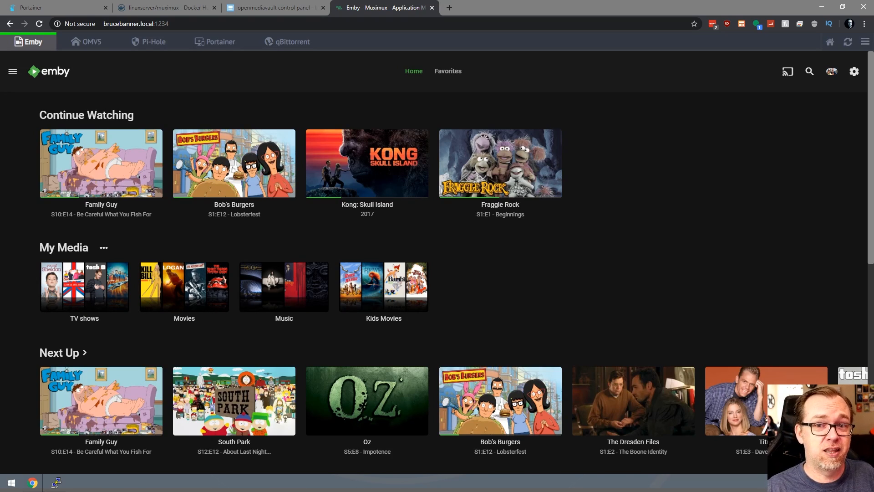
left_click(87, 46)
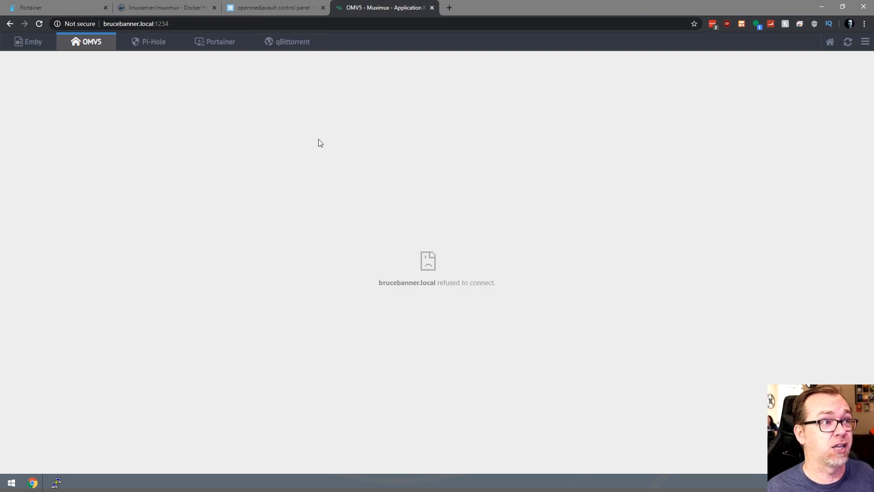
Check the refused frame's context menu, then view Pi-Hole, Portainer and qBittorrent in turn.
right_click(318, 139)
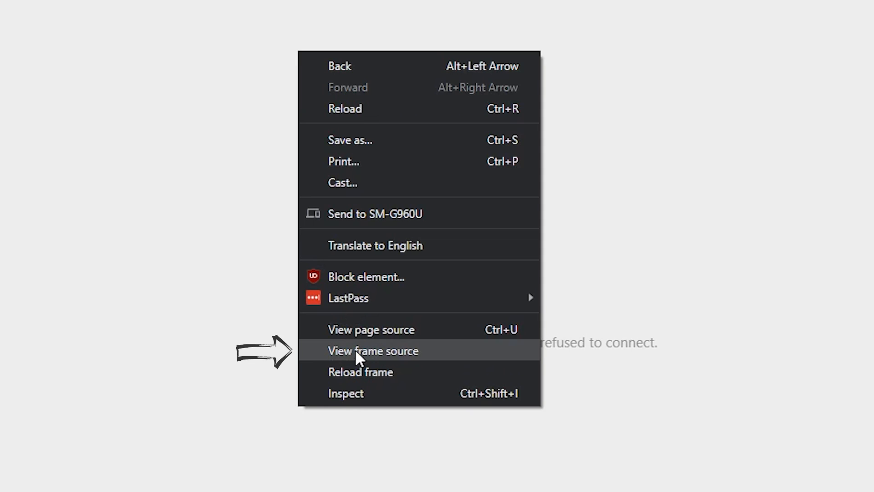
left_click(651, 345)
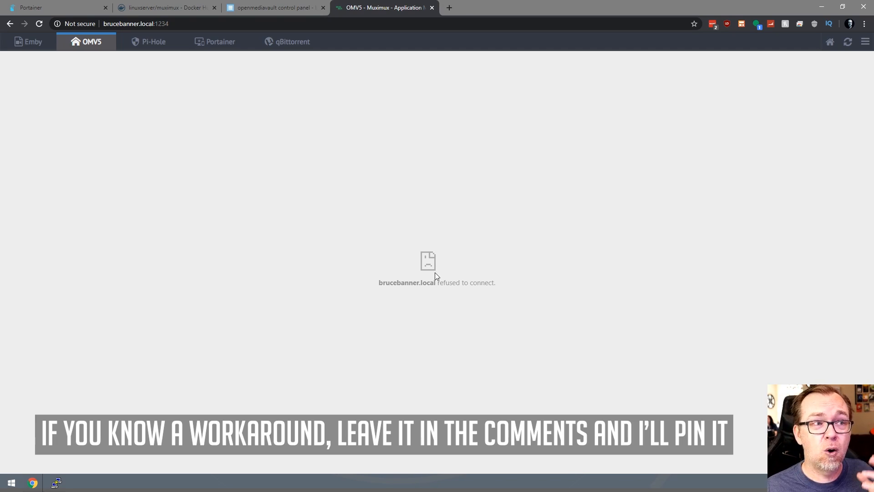
left_click(147, 40)
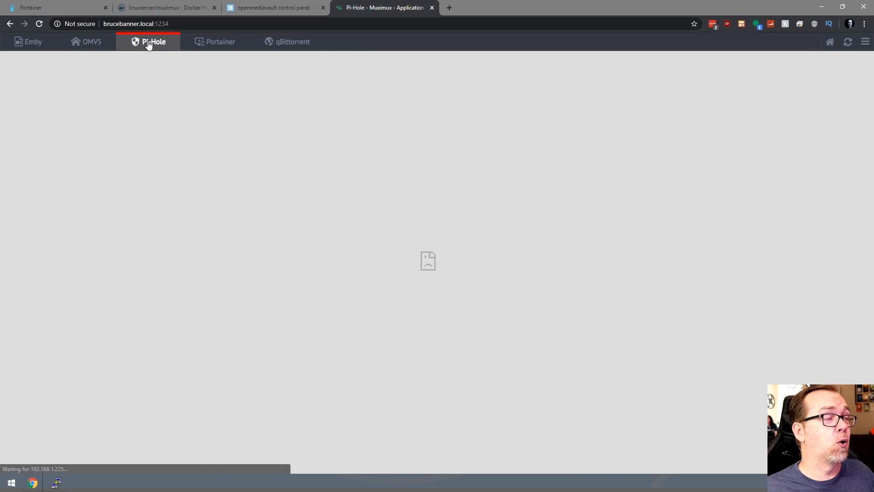
left_click(196, 48)
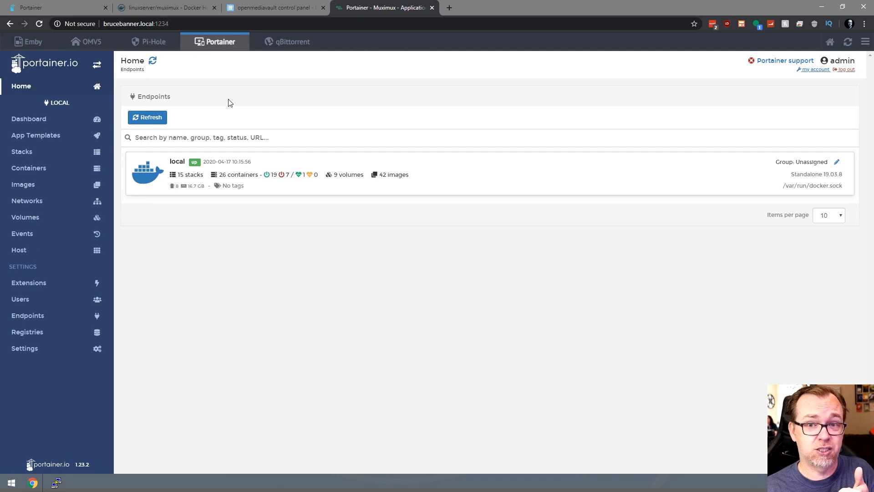
left_click(287, 41)
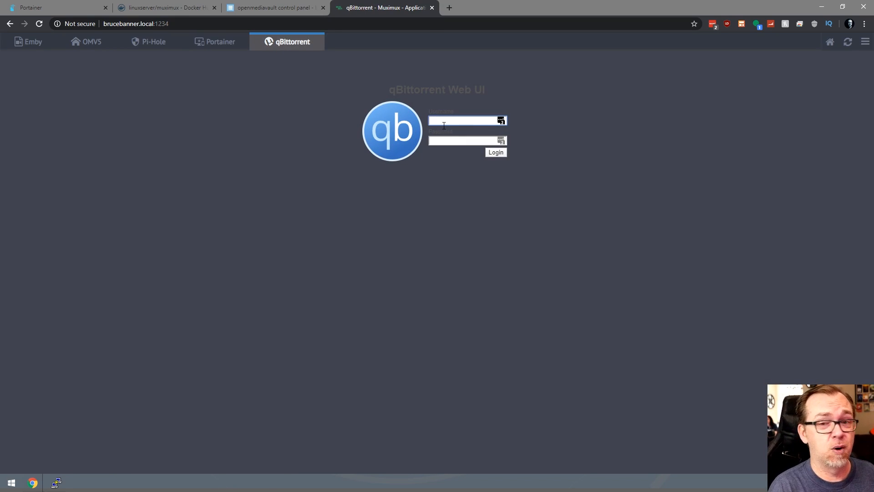
Log in to the qBittorrent Web UI with the admin username and password.
type("admin")
key("Tab")
type("adminadmin")
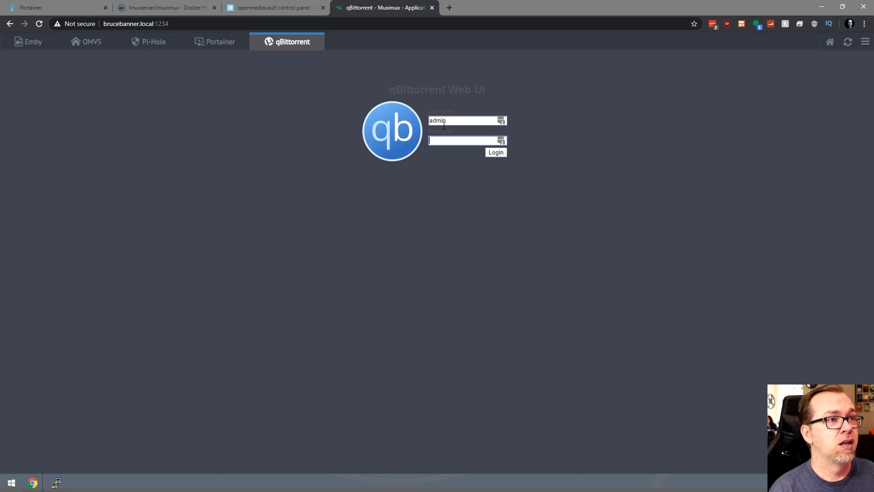
key("Return")
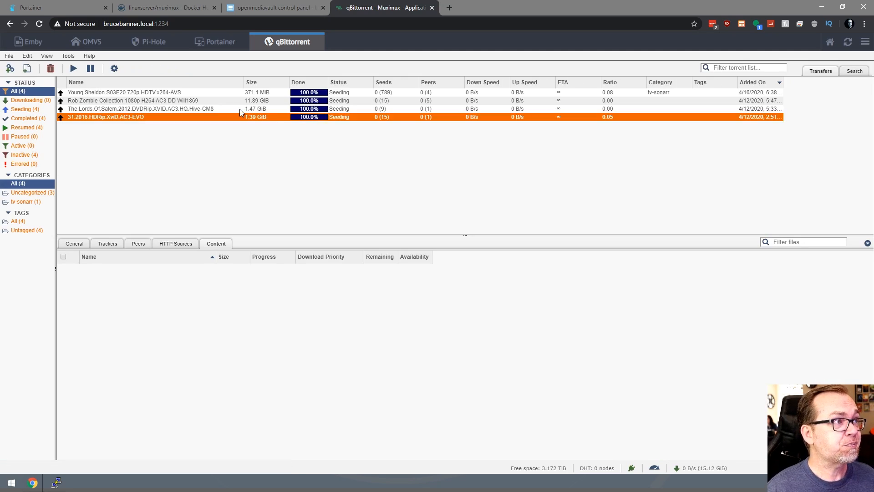
Enable CSRF and clickjacking protection in the Web UI options, save, and reload the dashboard.
mouse_move(84, 62)
left_click(73, 65)
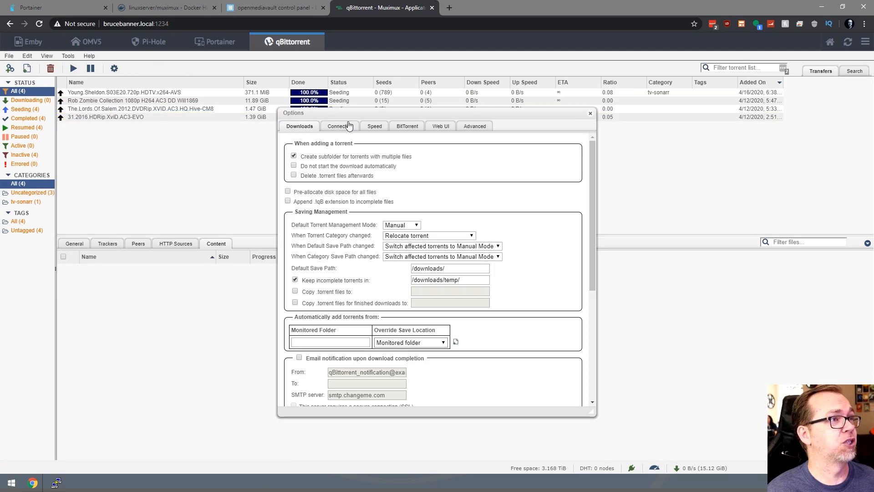
left_click(406, 128)
left_click(437, 127)
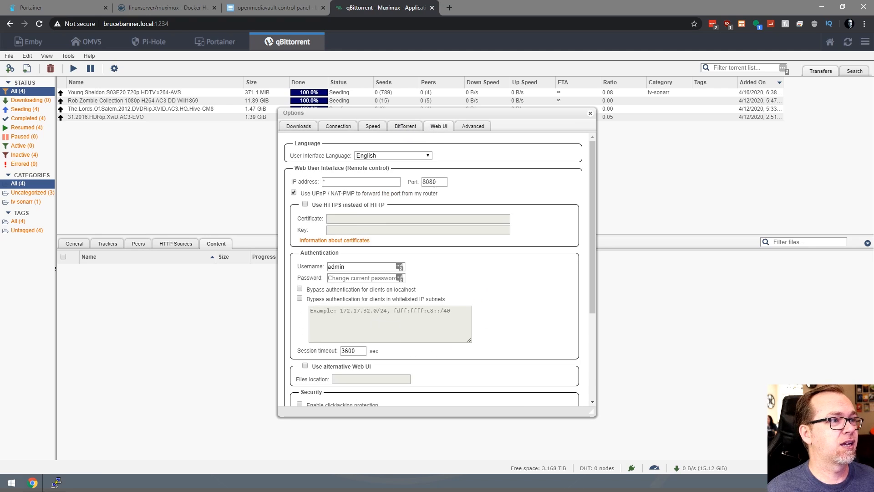
scroll(435, 220, "down", 1)
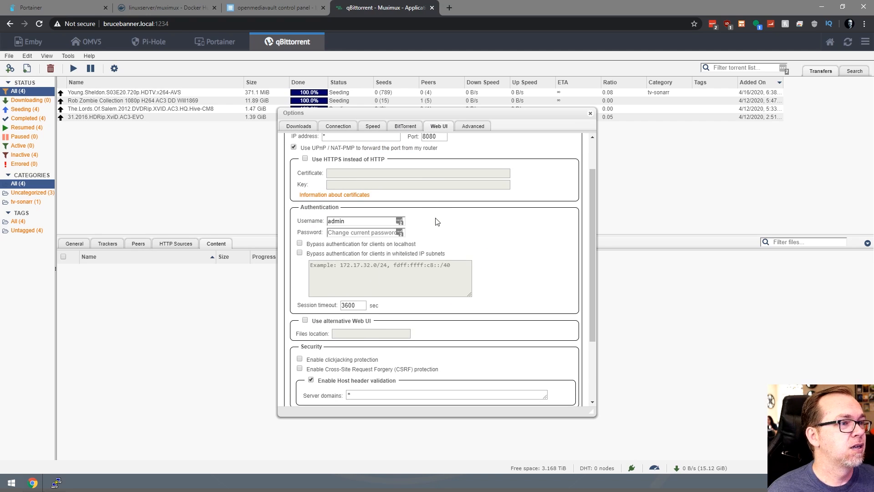
scroll(435, 219, "down", 1)
scroll(436, 219, "down", 1)
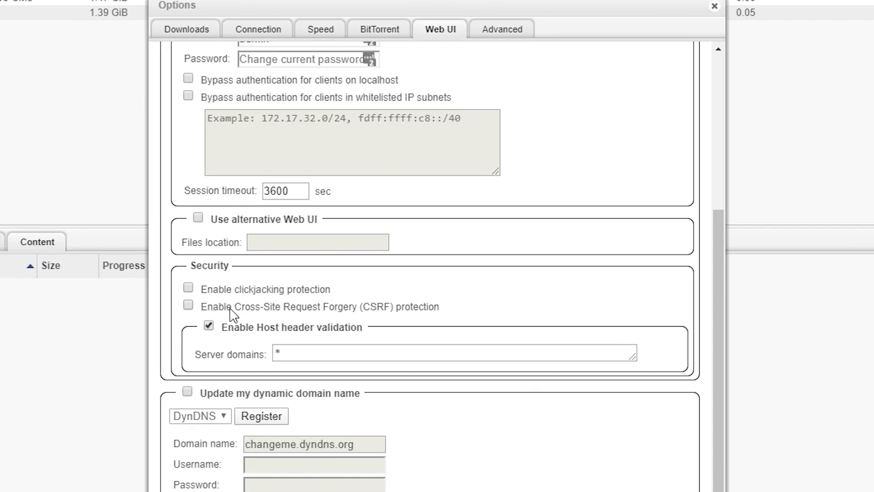
left_click(188, 305)
left_click(188, 288)
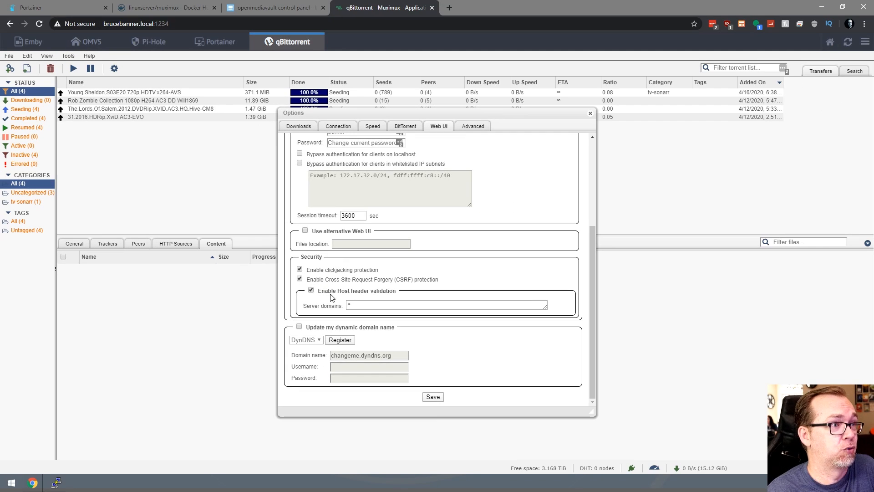
left_click(433, 397)
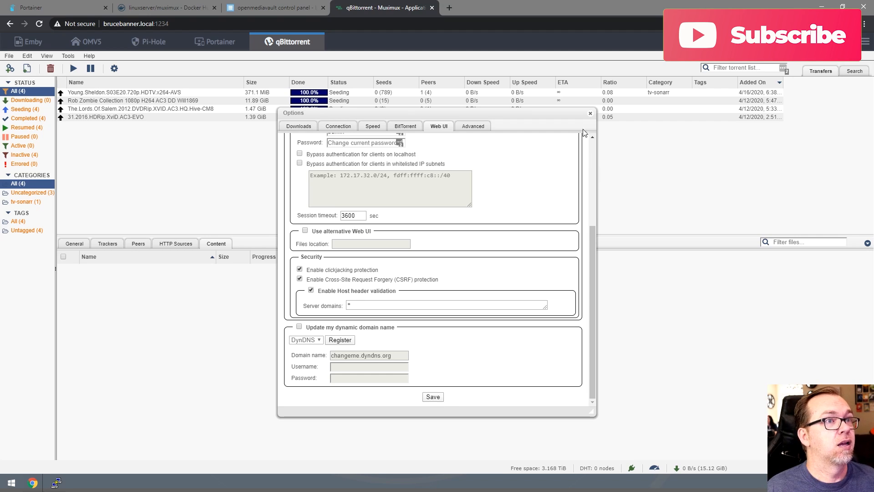
left_click(590, 113)
key("F5")
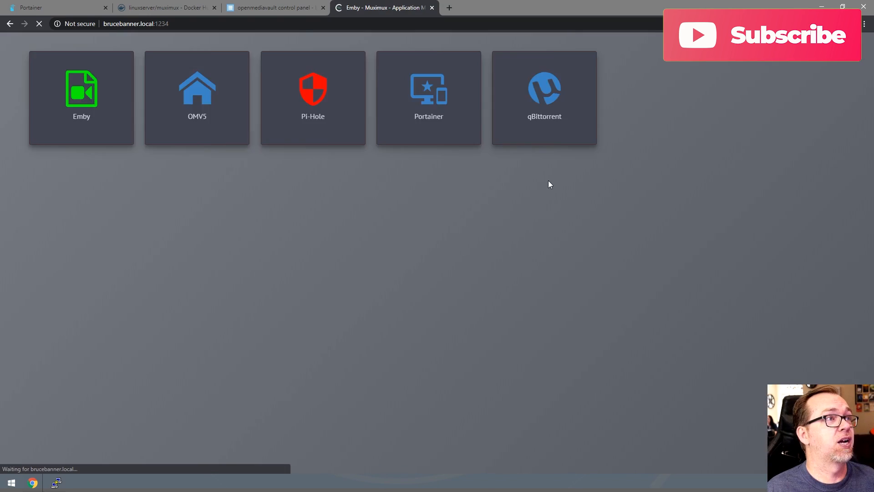
Open qBittorrent's web UI directly at brucebanner.local:8080 in a new tab.
left_click(687, 118)
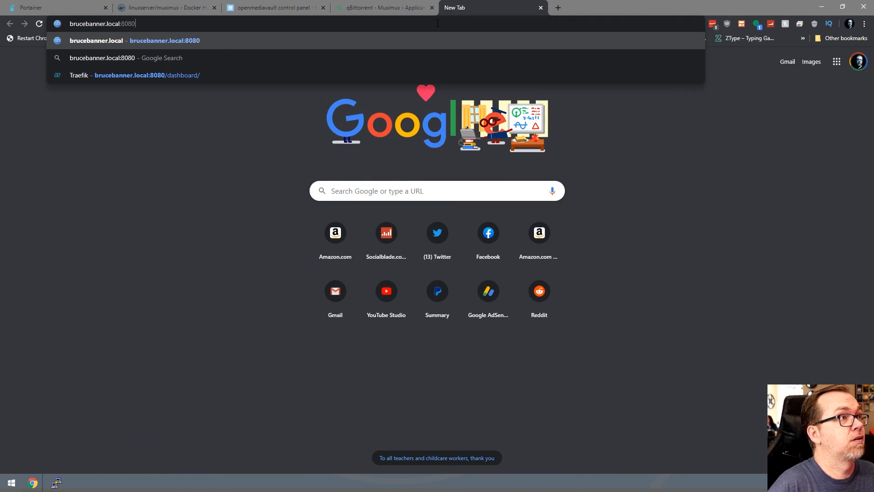
key("Return")
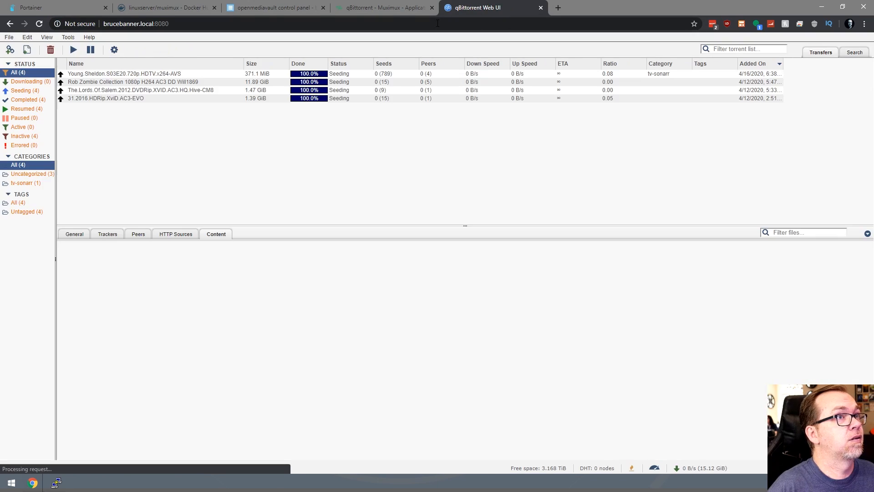
Review the Web UI security options on the direct qBittorrent page and save them.
left_click(69, 37)
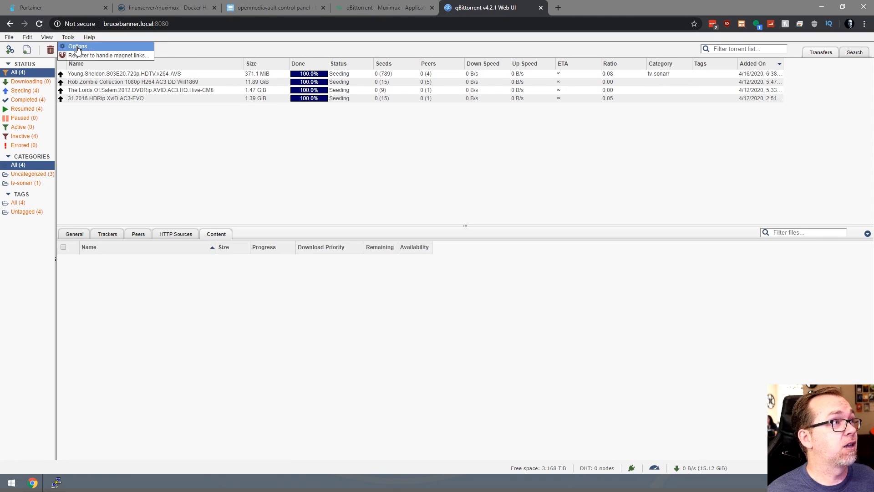
left_click(78, 46)
left_click(436, 119)
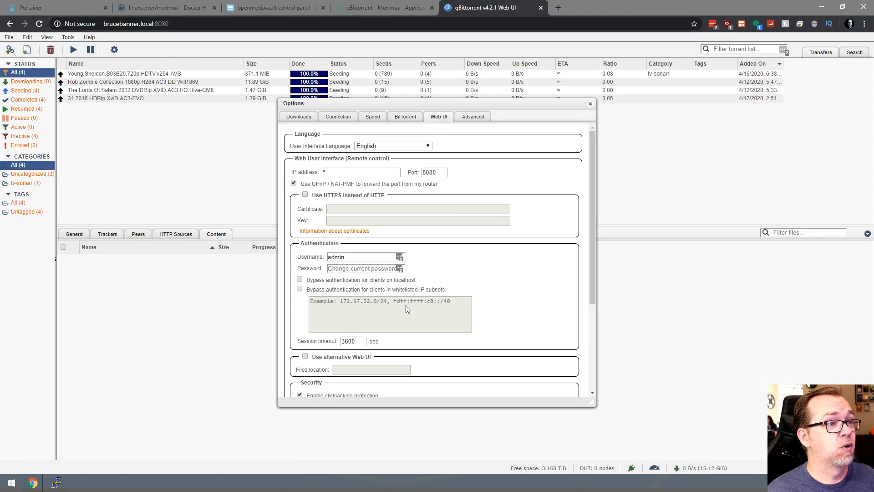
scroll(346, 266, "down", 5)
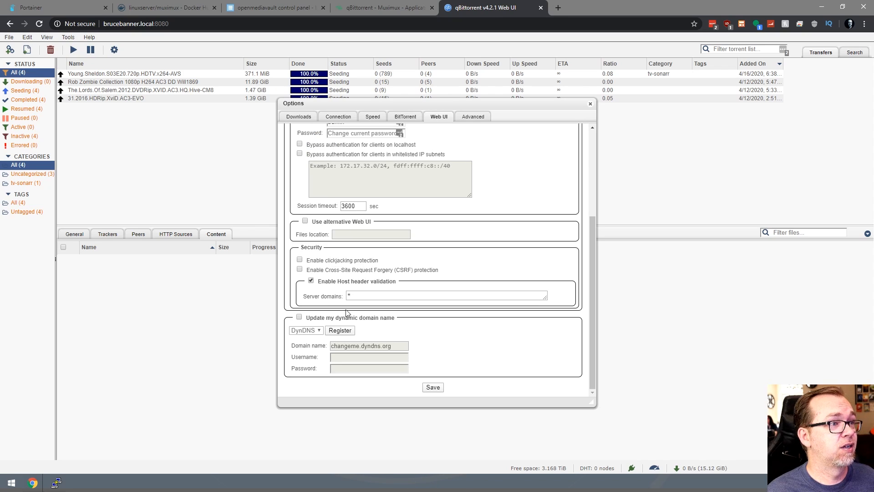
left_click(432, 387)
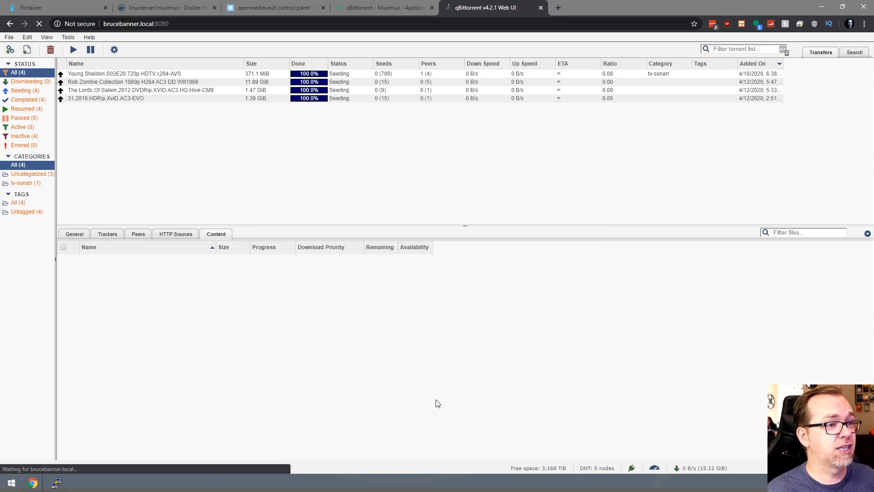
Return to the Muximux tab, switch through the app tabs, and reload the dashboard.
left_click(382, 7)
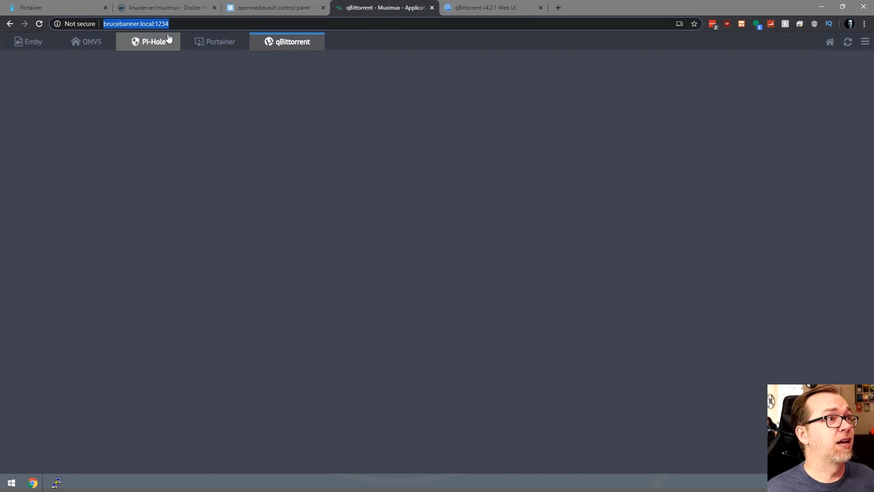
left_click(187, 41)
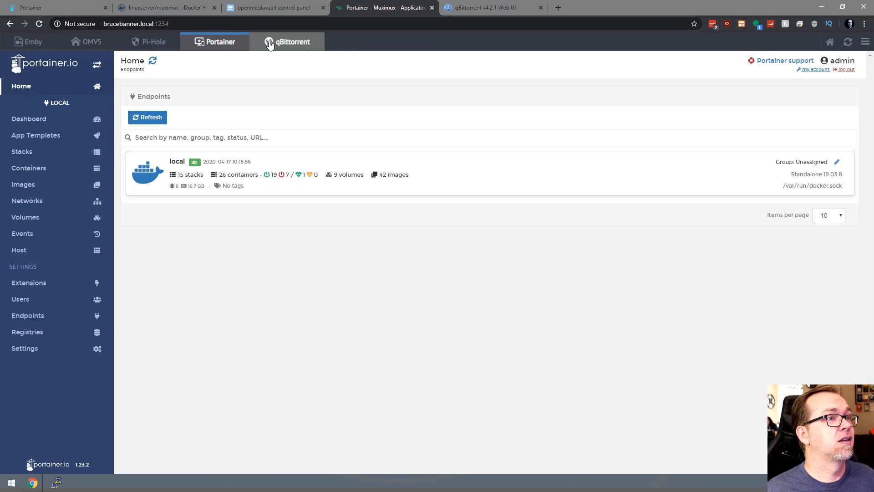
left_click(269, 43)
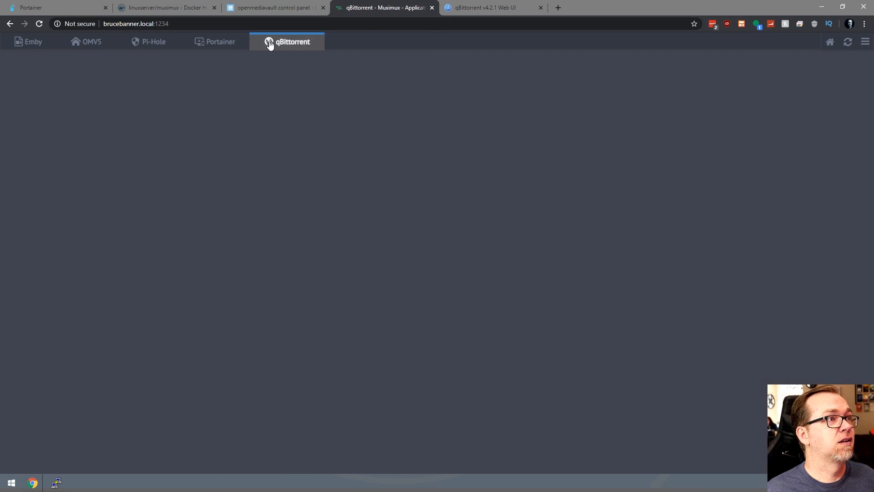
key("F5")
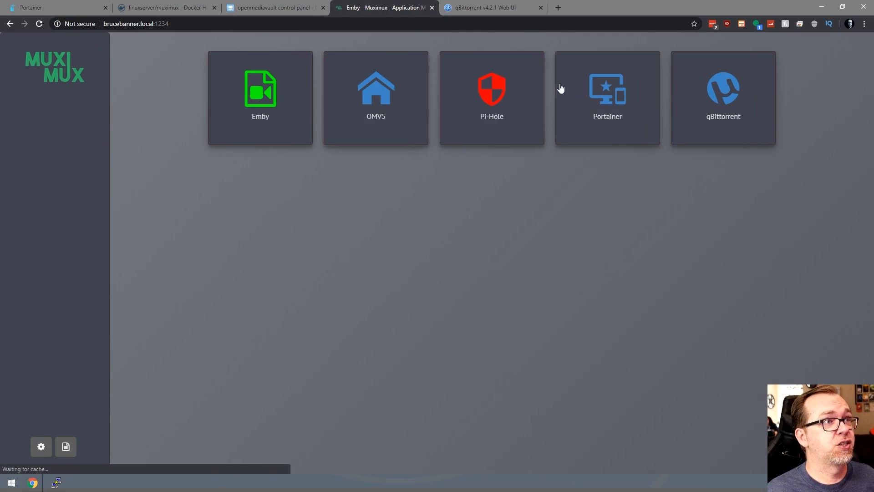
Load qBittorrent's torrent list in Muximux, then open Web UI options on the direct qBittorrent page.
left_click(724, 94)
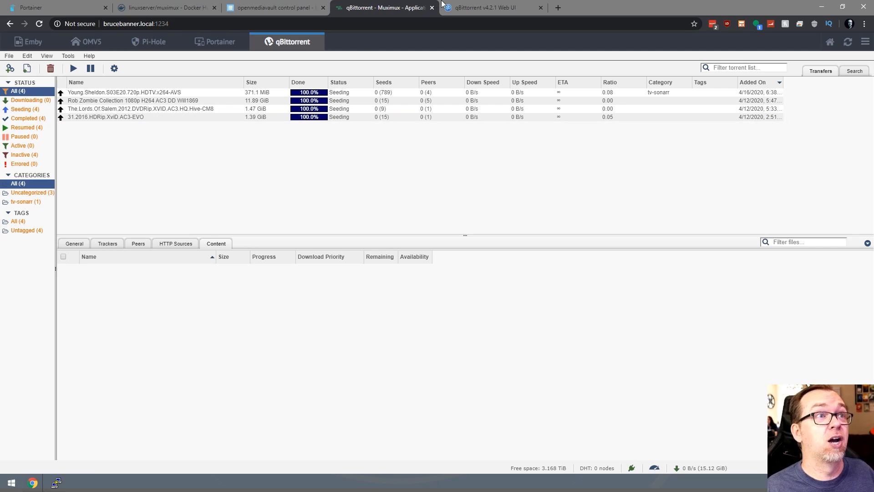
left_click(442, 6)
left_click(68, 37)
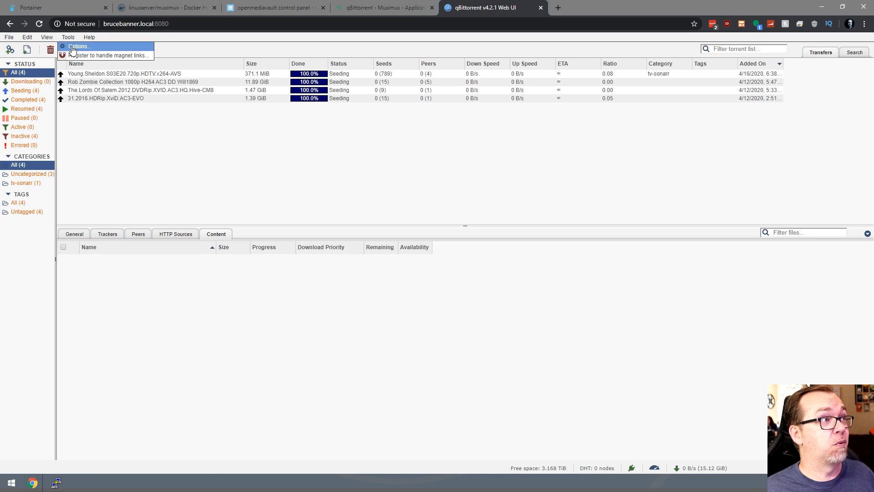
left_click(72, 47)
left_click(438, 117)
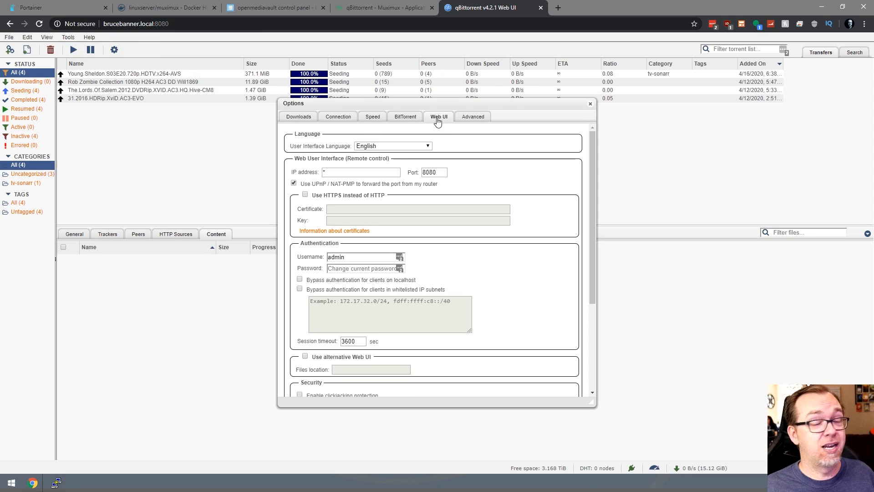